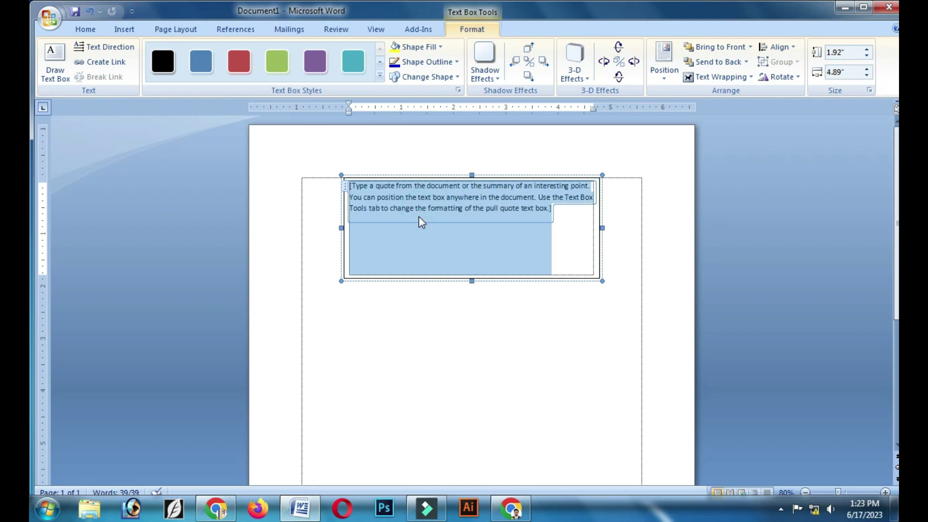
- Try the Cooper Black font and the SutonnyMJ Bengali font on the placeholder text of the text box
{"action": "left_click", "coordinate": [474, 214]}
{"action": "left_click", "coordinate": [87, 29]}
{"action": "left_click", "coordinate": [232, 53]}
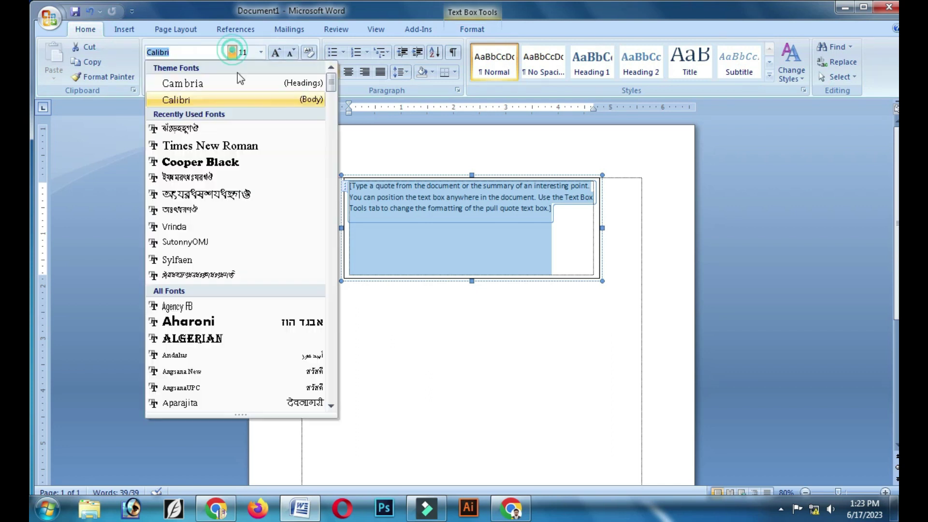
{"action": "left_click", "coordinate": [228, 165]}
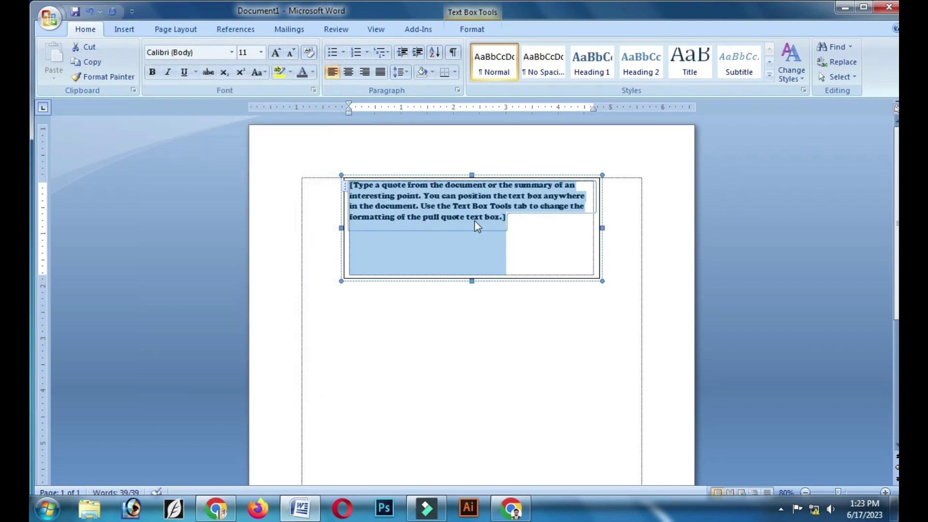
{"action": "left_click", "coordinate": [231, 53]}
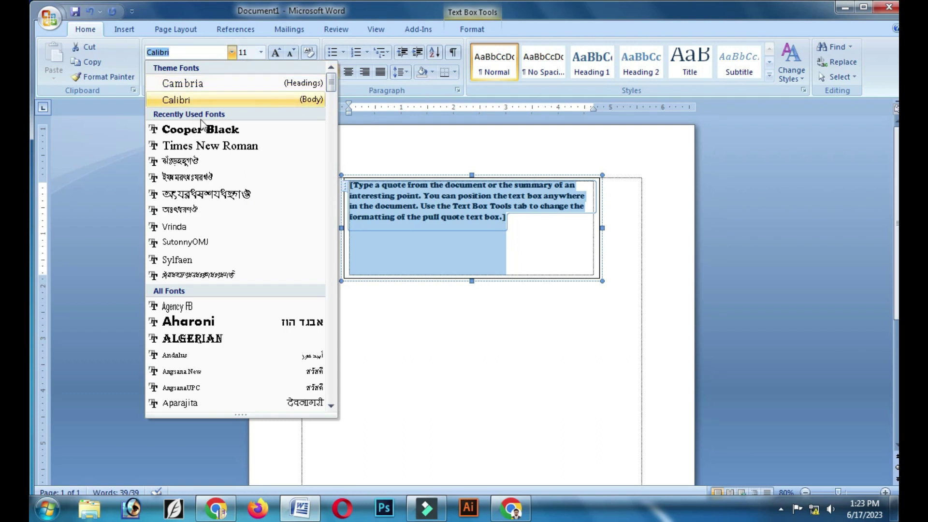
{"action": "left_click", "coordinate": [207, 161]}
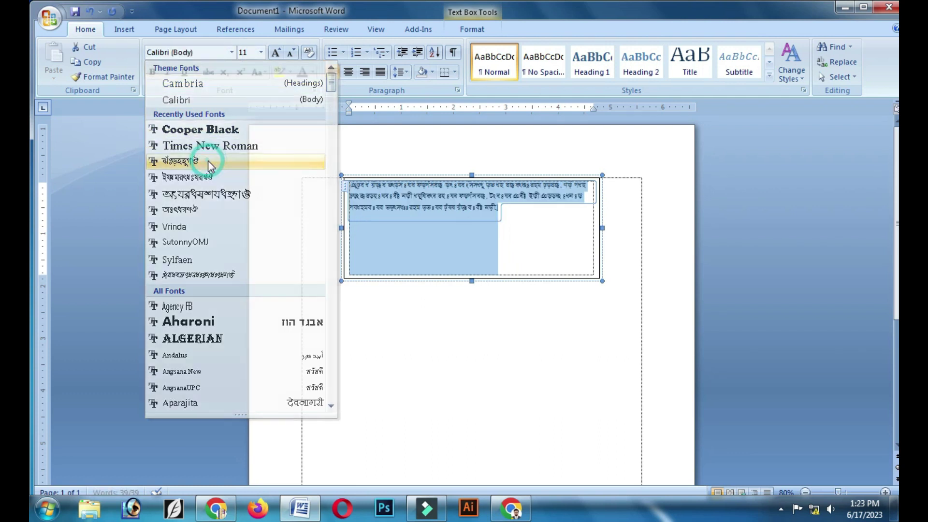
- Change the text box's placeholder text to Times New Roman, size 20
{"action": "left_click", "coordinate": [232, 52]}
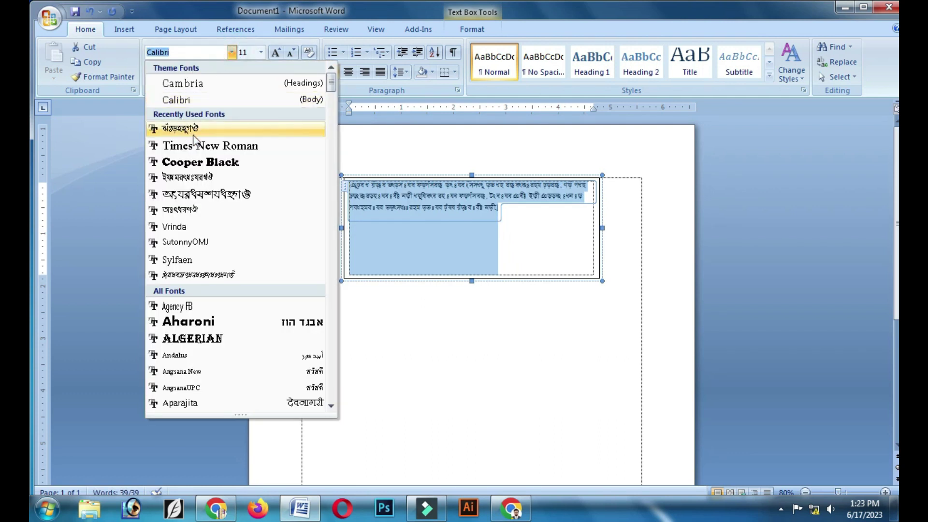
{"action": "left_click", "coordinate": [205, 147]}
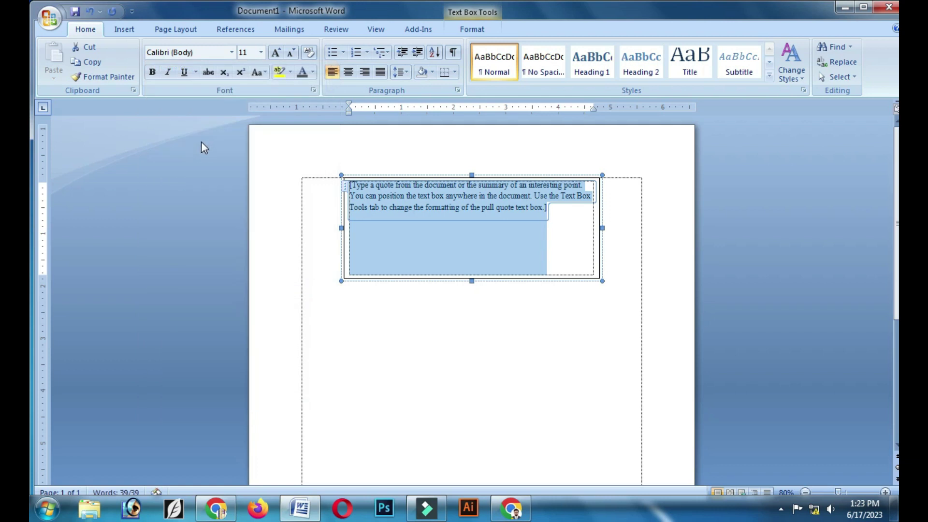
{"action": "left_click", "coordinate": [261, 52]}
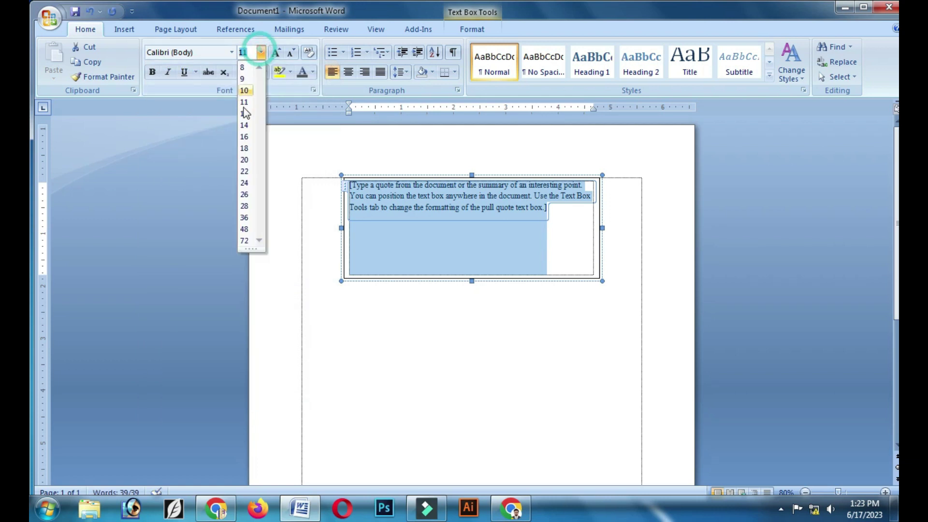
{"action": "left_click", "coordinate": [244, 160]}
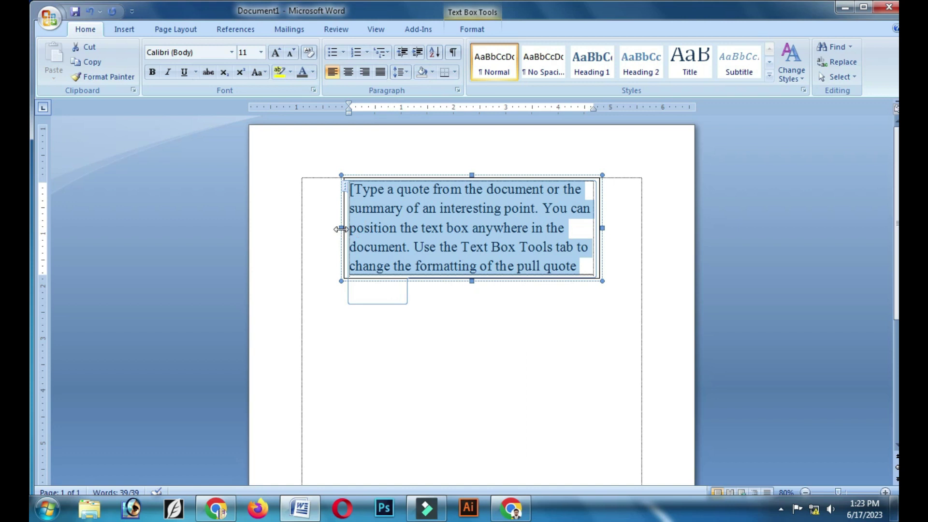
- Apply a style with a thick black outline and no fill to the text box
{"action": "left_click", "coordinate": [486, 179]}
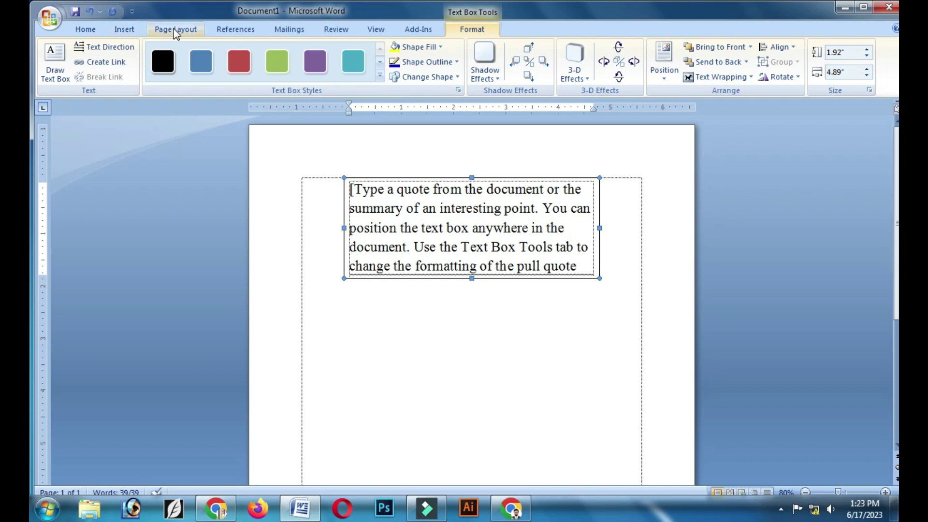
{"action": "left_click", "coordinate": [124, 30]}
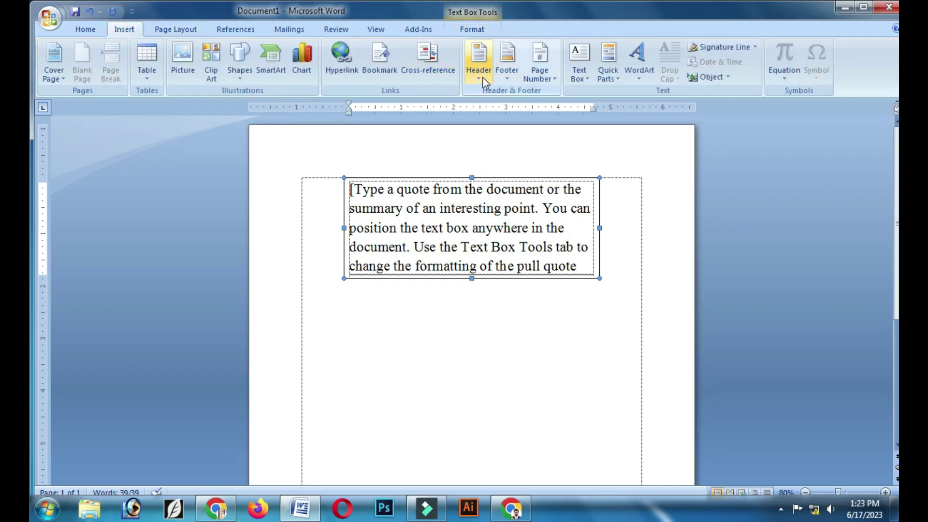
{"action": "left_click", "coordinate": [585, 79]}
{"action": "left_click", "coordinate": [400, 338]}
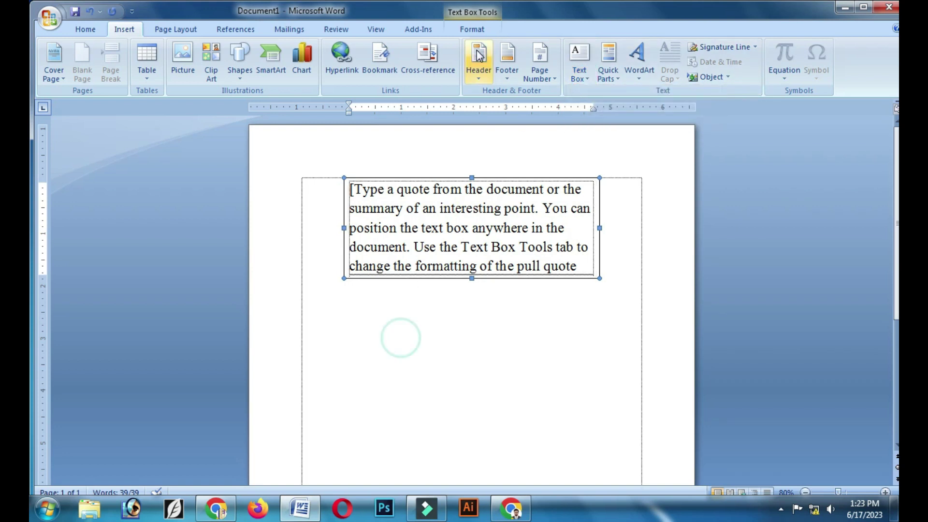
{"action": "left_click", "coordinate": [472, 29]}
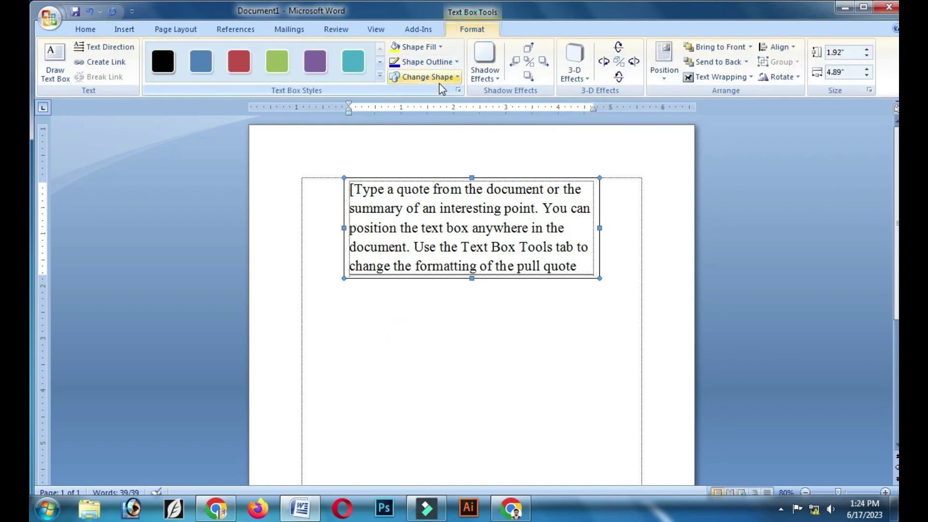
{"action": "left_click", "coordinate": [380, 76]}
{"action": "left_click", "coordinate": [163, 174]}
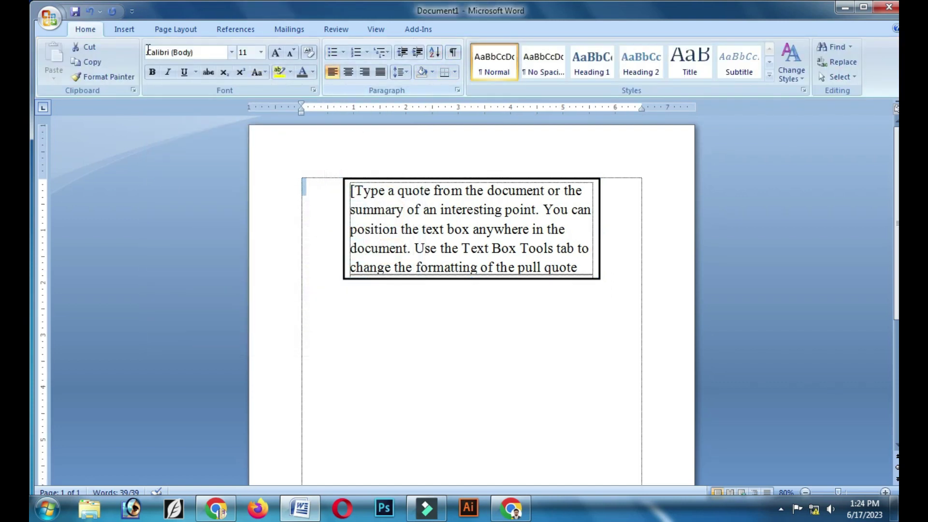
- Apply the blue double-line outline style to the text box
{"action": "left_click", "coordinate": [438, 179]}
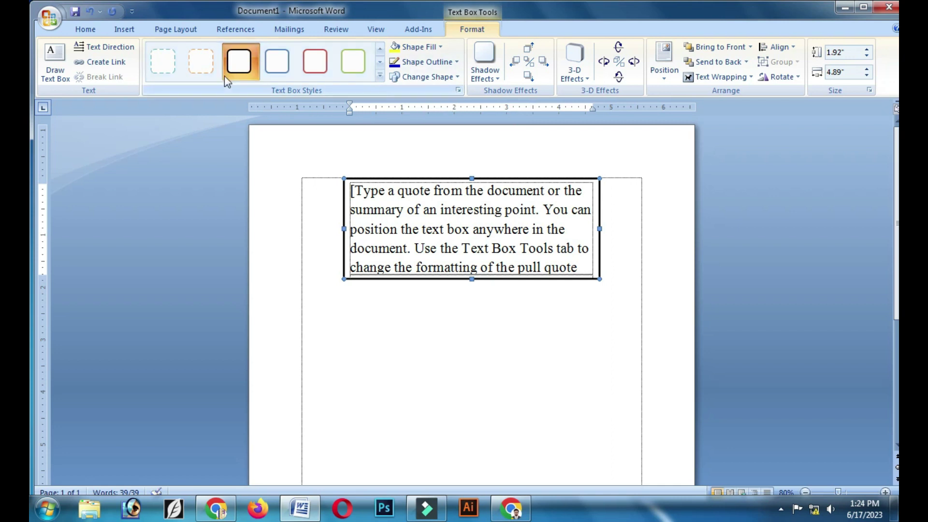
{"action": "left_click", "coordinate": [380, 77]}
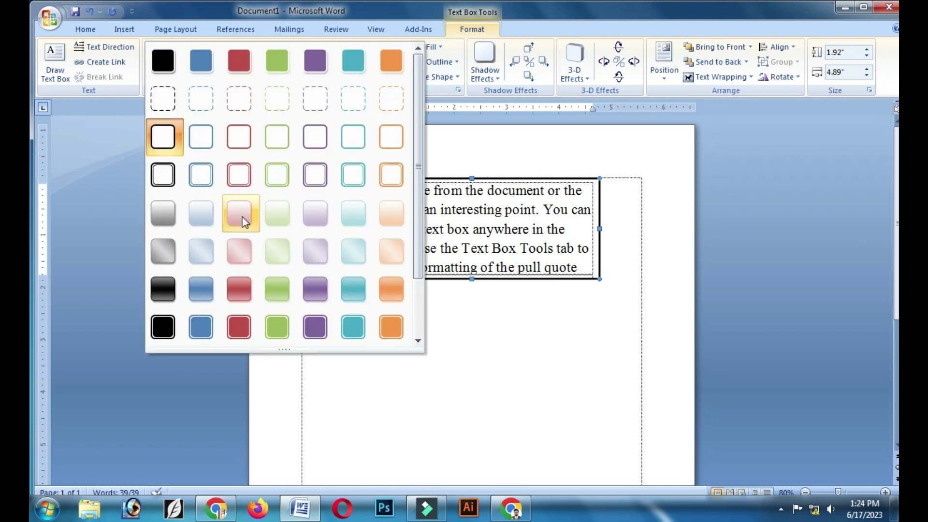
{"action": "left_click", "coordinate": [218, 181]}
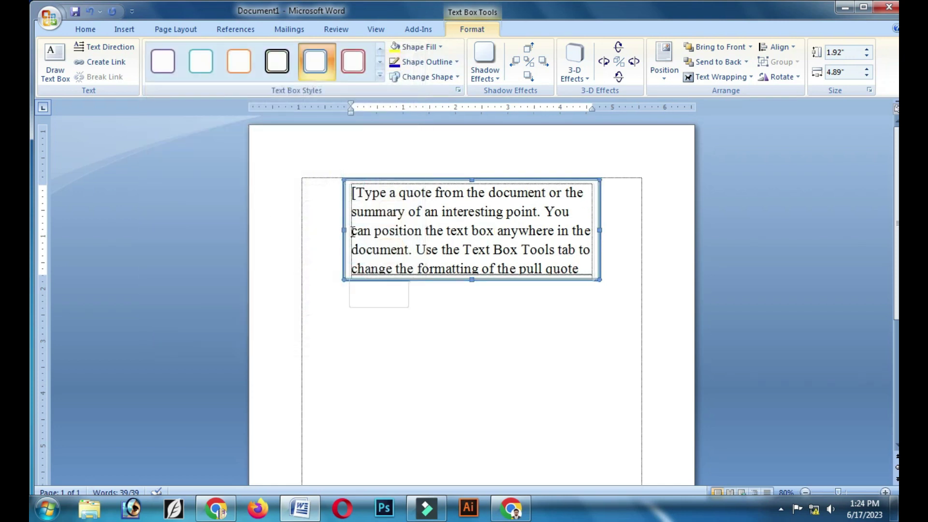
- Set the text box's wrapping to Behind Text and widen the box to about 5.98 inches
{"action": "left_click", "coordinate": [712, 78]}
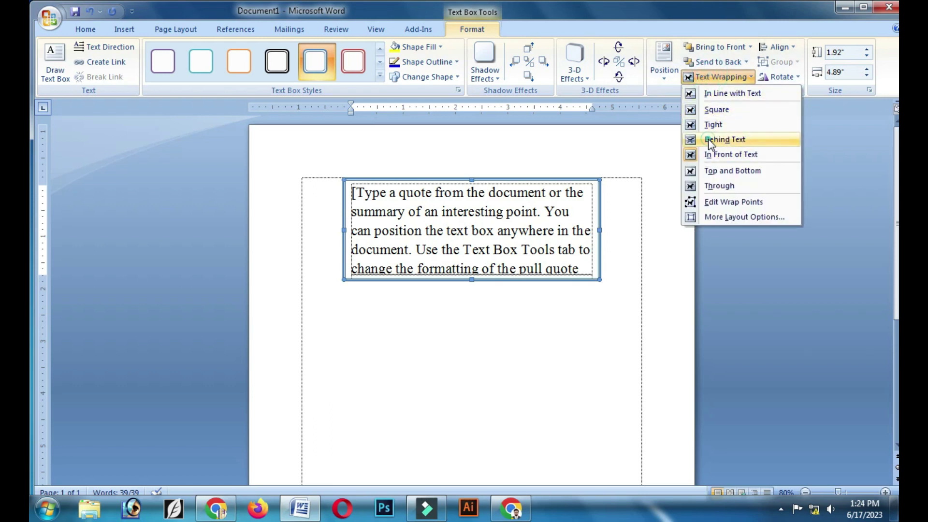
{"action": "left_click", "coordinate": [711, 140]}
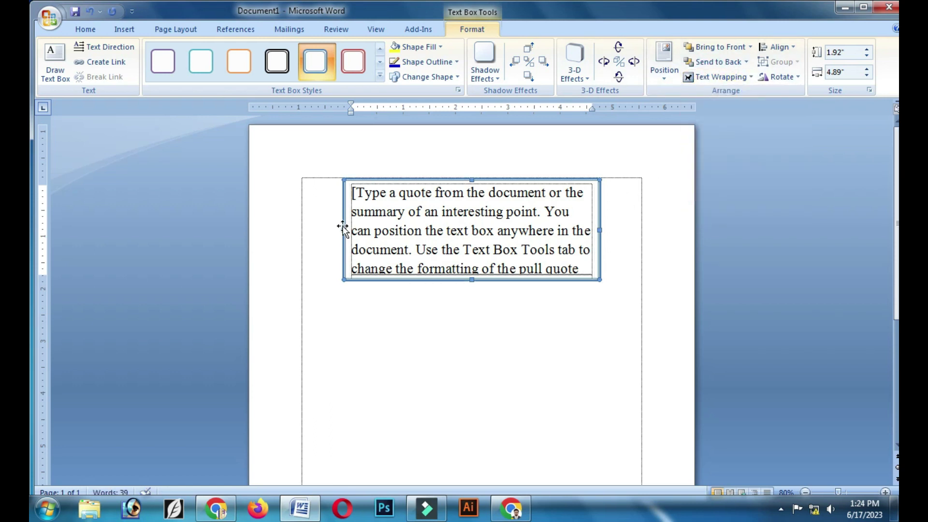
{"action": "left_click_drag", "start_coordinate": [344, 230], "coordinate": [288, 228]}
- Switch the text box's wrapping to In Front of Text
{"action": "left_click", "coordinate": [718, 77]}
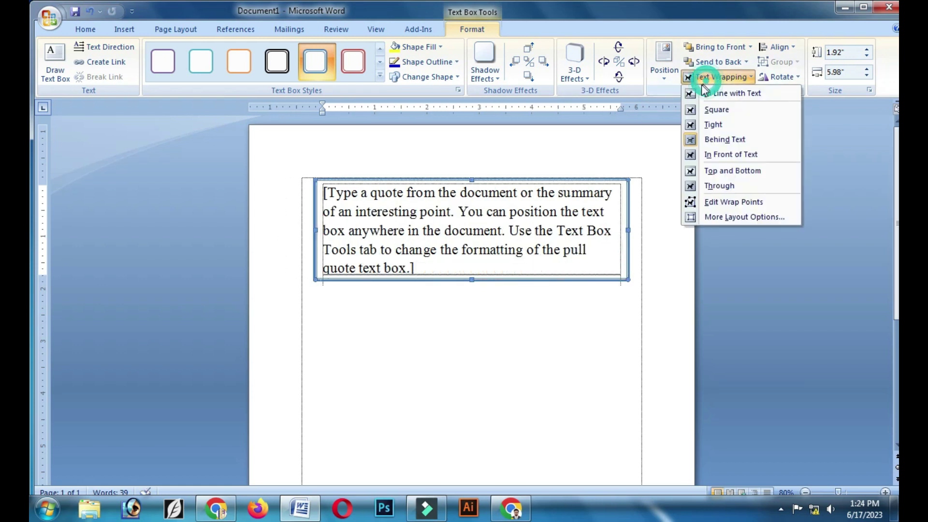
{"action": "left_click", "coordinate": [712, 155]}
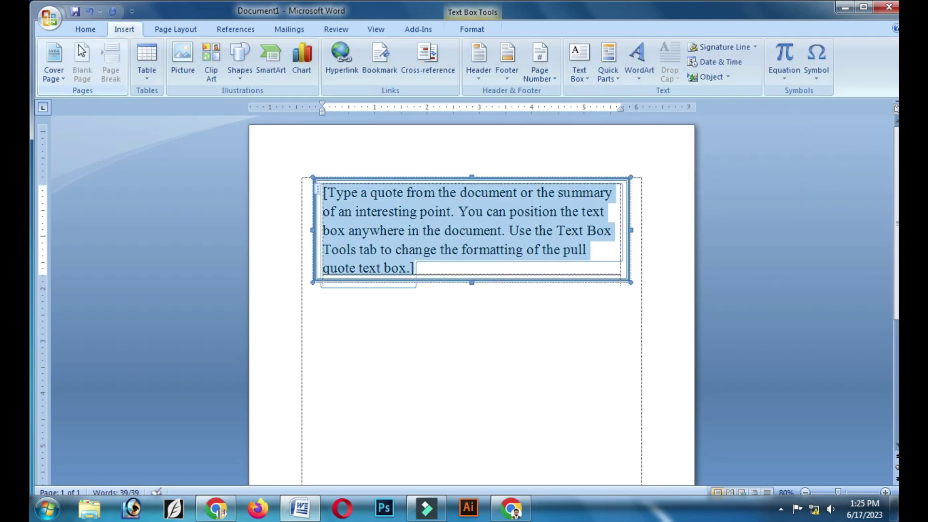
- Set the text box's text to the SutonnyMJ Bengali font at size 16
{"action": "left_click", "coordinate": [84, 31]}
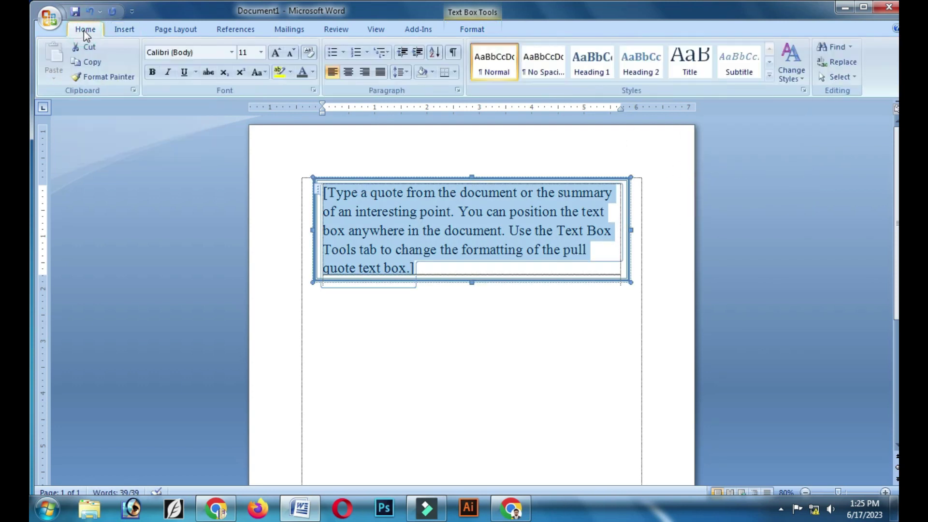
{"action": "left_click", "coordinate": [232, 53]}
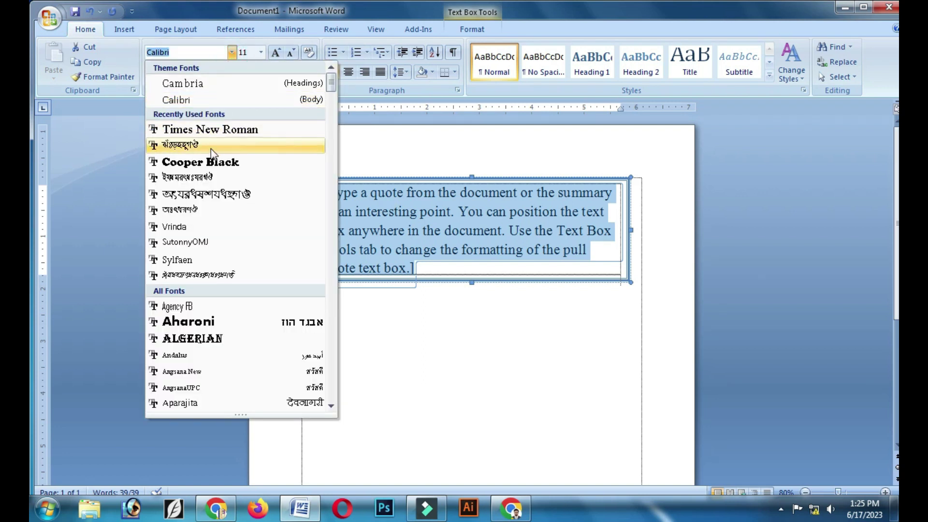
{"action": "left_click", "coordinate": [212, 146]}
{"action": "left_click", "coordinate": [263, 57]}
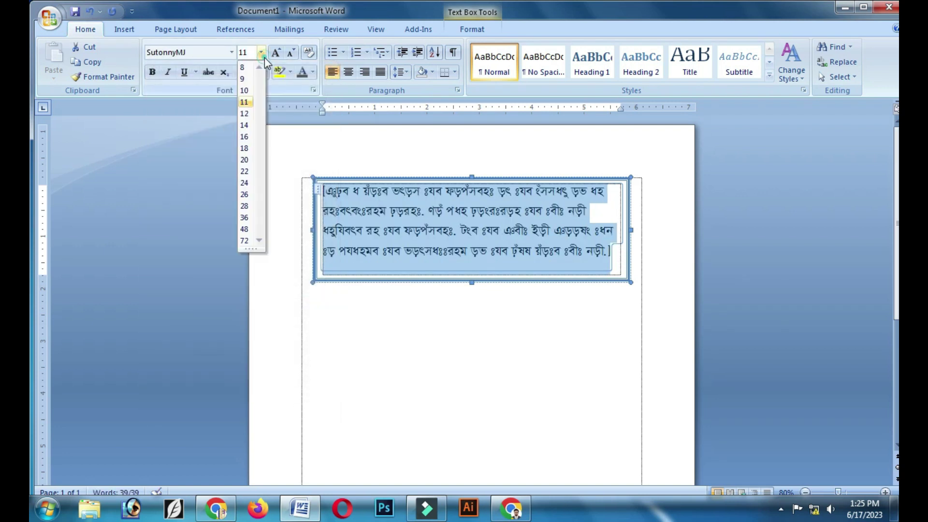
{"action": "left_click", "coordinate": [247, 137]}
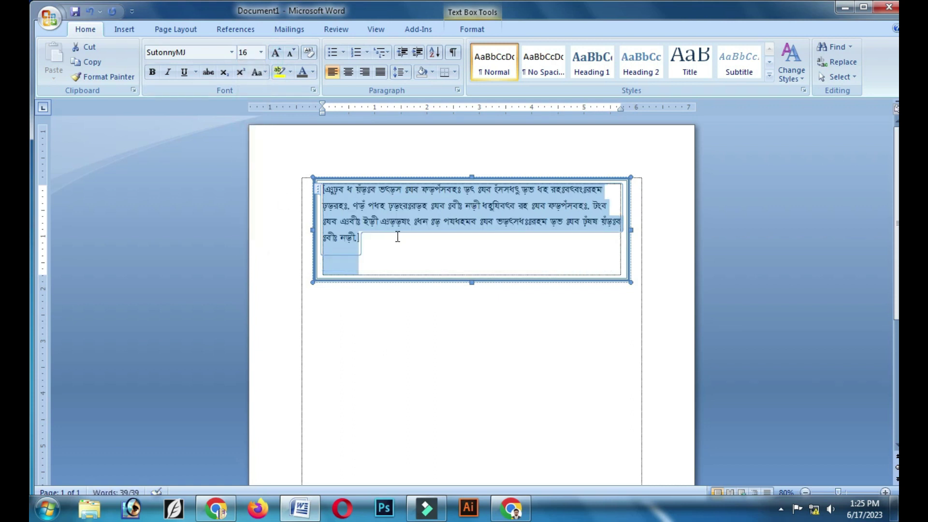
- Replace the text box's placeholder text with the Bengali phrase "আমার সোনার বাংলা"
{"action": "scroll", "coordinate": [380, 207], "scroll_direction": "up", "scroll_amount": 4, "text": "ctrl"}
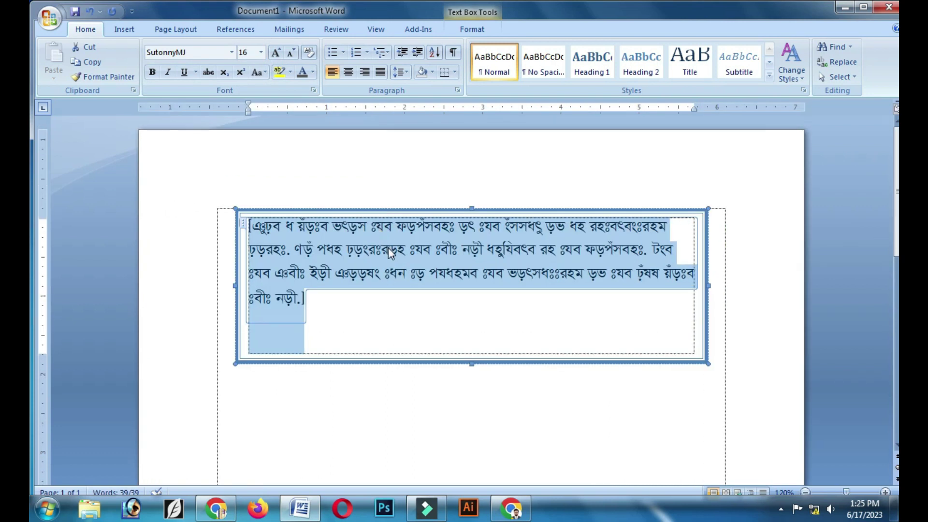
{"action": "scroll", "coordinate": [388, 248], "scroll_direction": "up", "scroll_amount": 3, "text": "ctrl"}
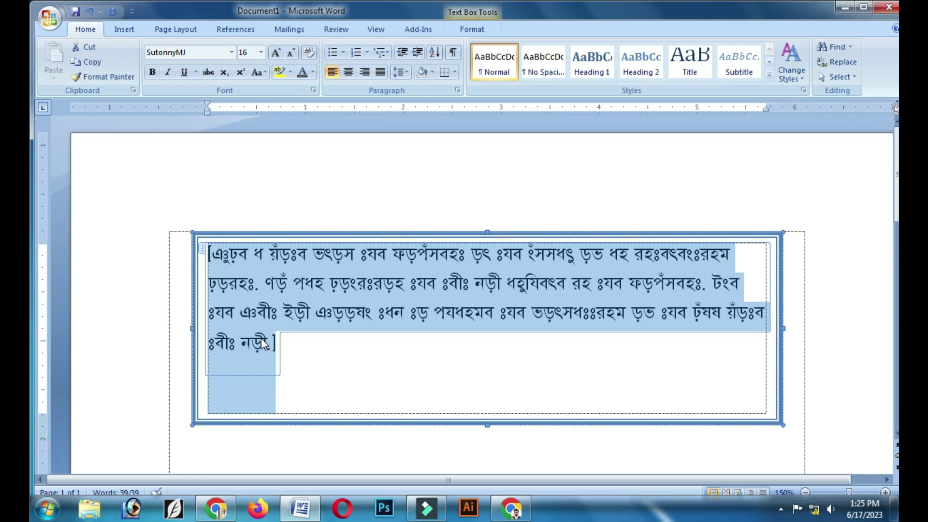
{"action": "key", "text": "BackSpace"}
{"action": "type", "text": "Avgvi"}
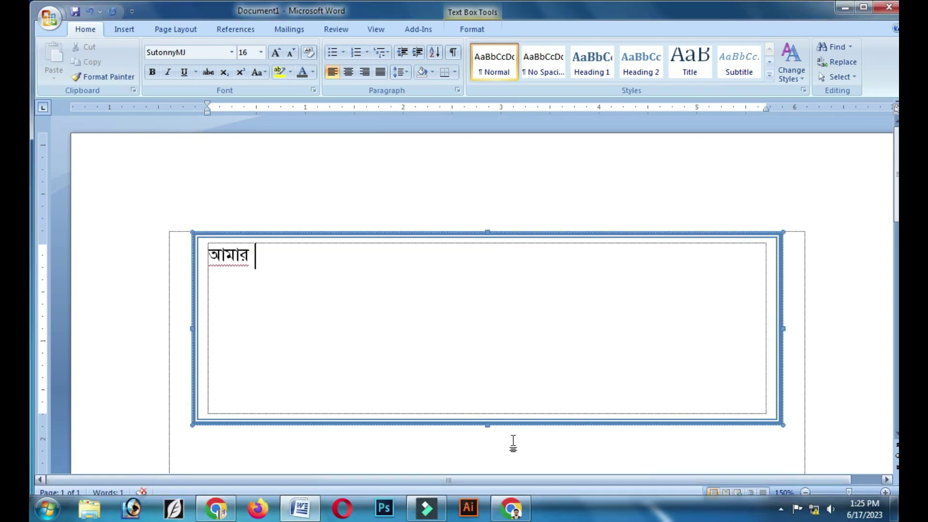
{"action": "type", "text": " ‡mvbi"}
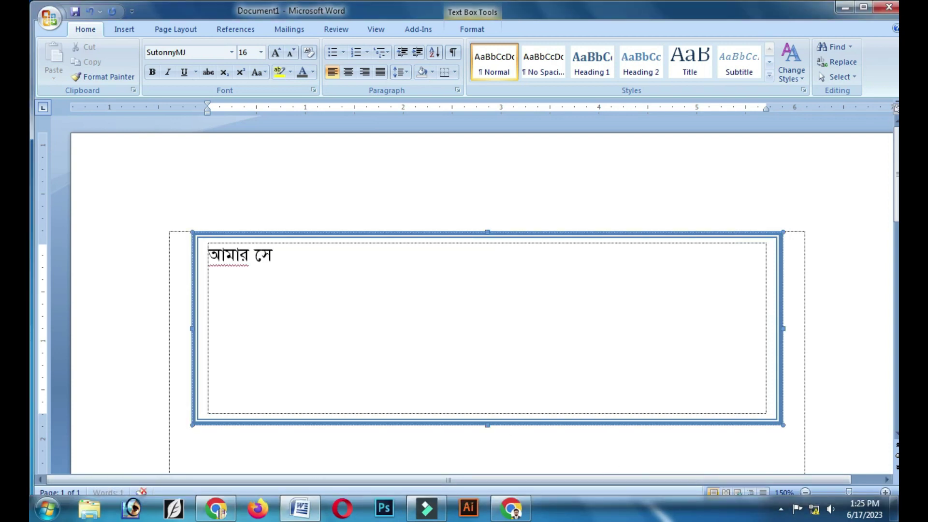
{"action": "key", "text": "BackSpace"}
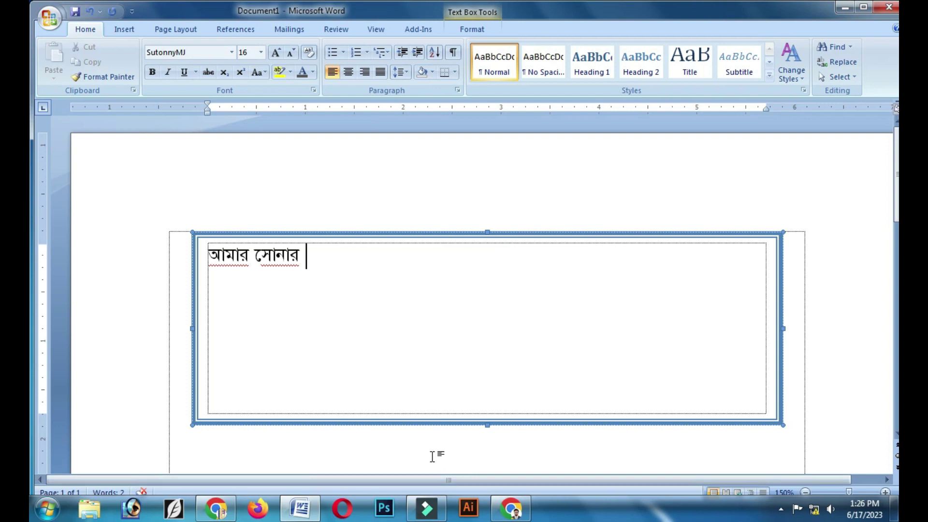
{"action": "type", "text": "বাংলা"}
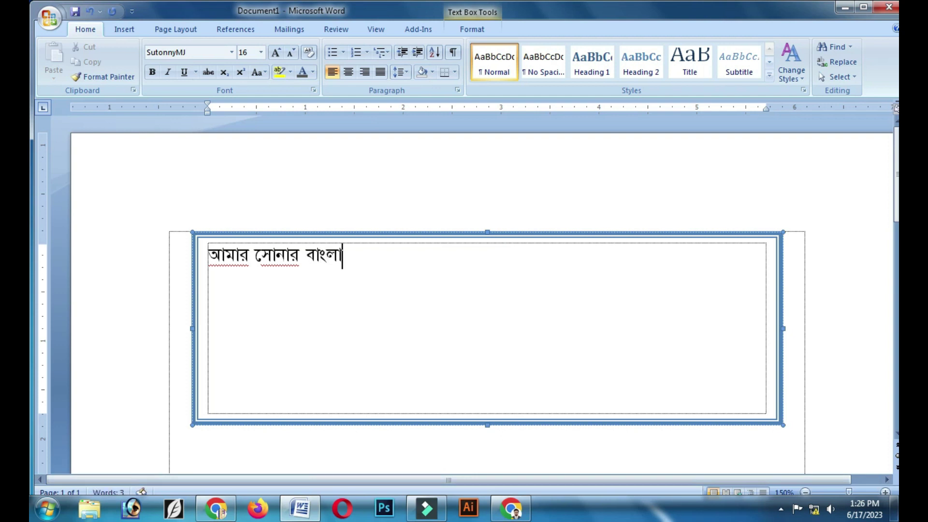
- Shrink the text box so its blue frame fits closely around the single line of Bengali text
{"action": "scroll", "coordinate": [491, 394], "scroll_direction": "down", "scroll_amount": 8}
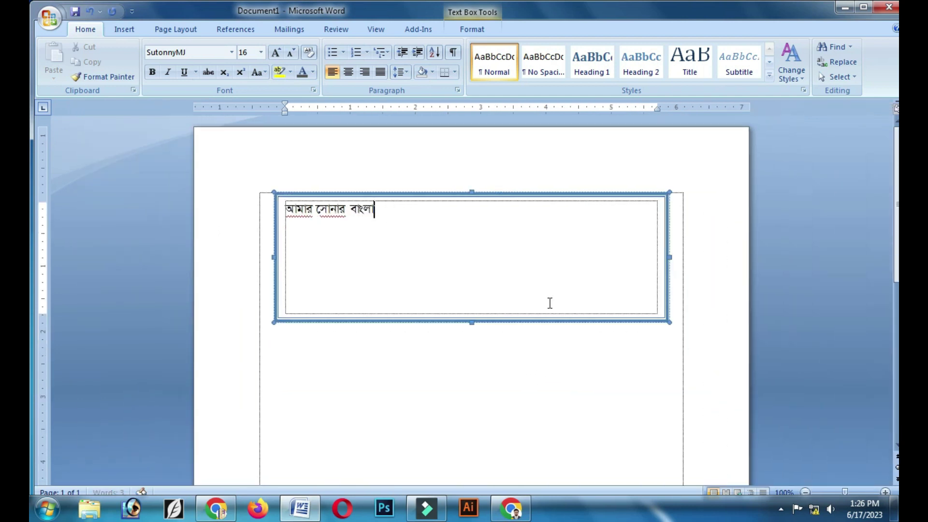
{"action": "scroll", "coordinate": [493, 283], "scroll_direction": "down", "scroll_amount": 3}
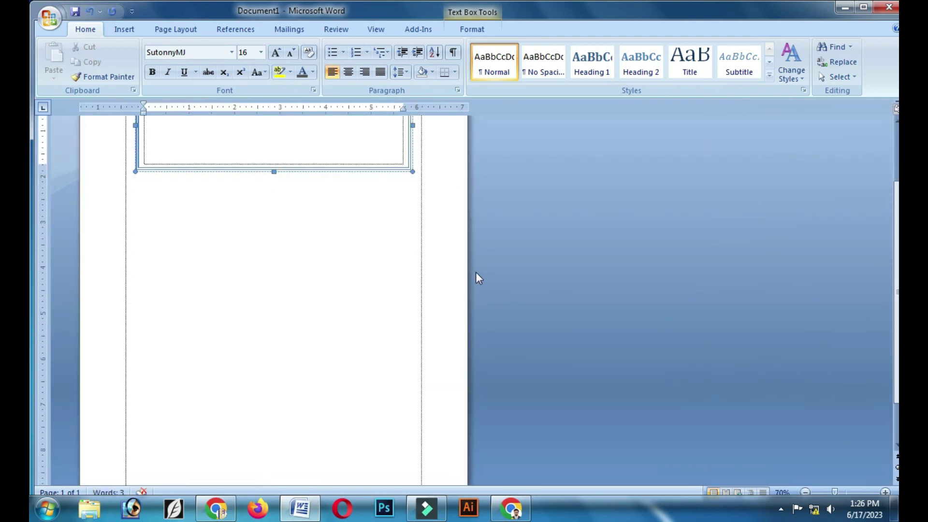
{"action": "scroll", "coordinate": [475, 273], "scroll_direction": "up", "scroll_amount": 4}
{"action": "left_click_drag", "start_coordinate": [686, 344], "coordinate": [389, 243]}
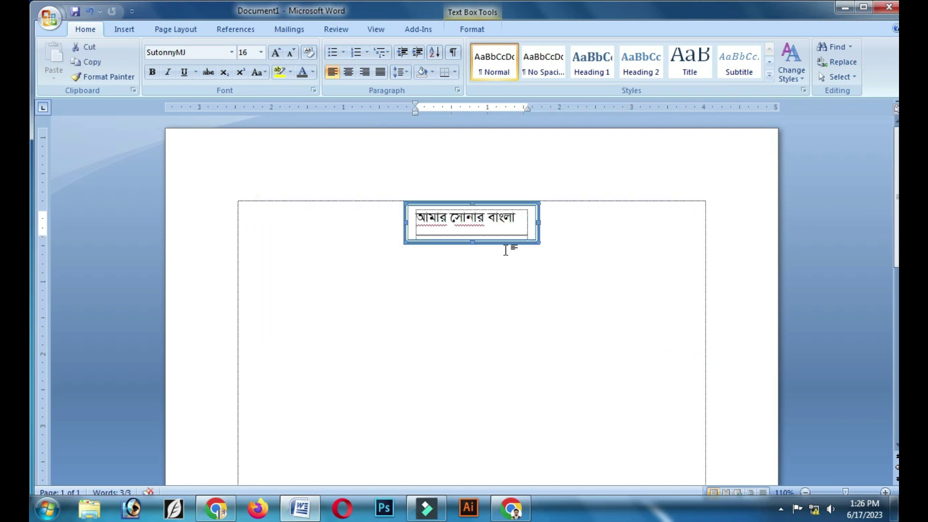
- Duplicate the Bengali text box twice, placing the copies one below the other down the page
{"action": "left_click_drag", "start_coordinate": [510, 244], "coordinate": [514, 344]}
{"action": "scroll", "coordinate": [517, 348], "scroll_direction": "down", "scroll_amount": 5}
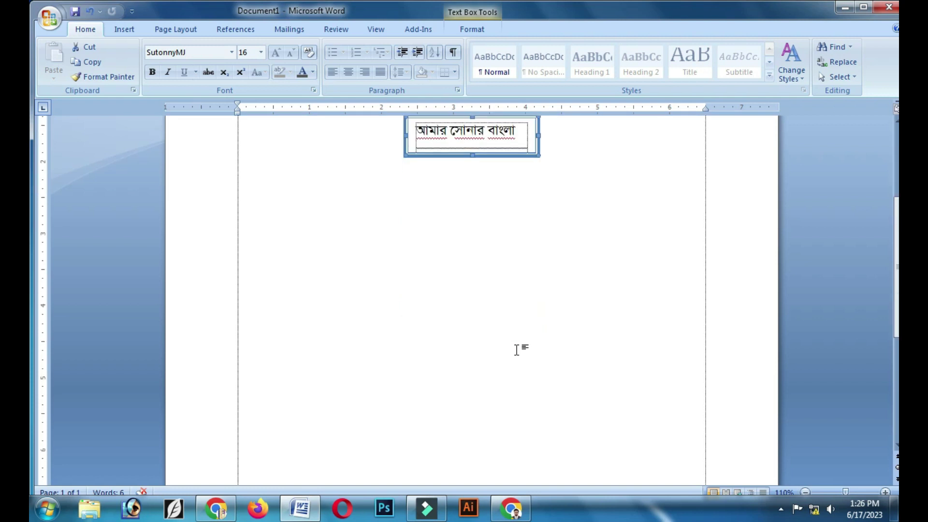
{"action": "scroll", "coordinate": [516, 333], "scroll_direction": "up", "scroll_amount": 4}
{"action": "left_click_drag", "start_coordinate": [507, 308], "coordinate": [525, 409]}
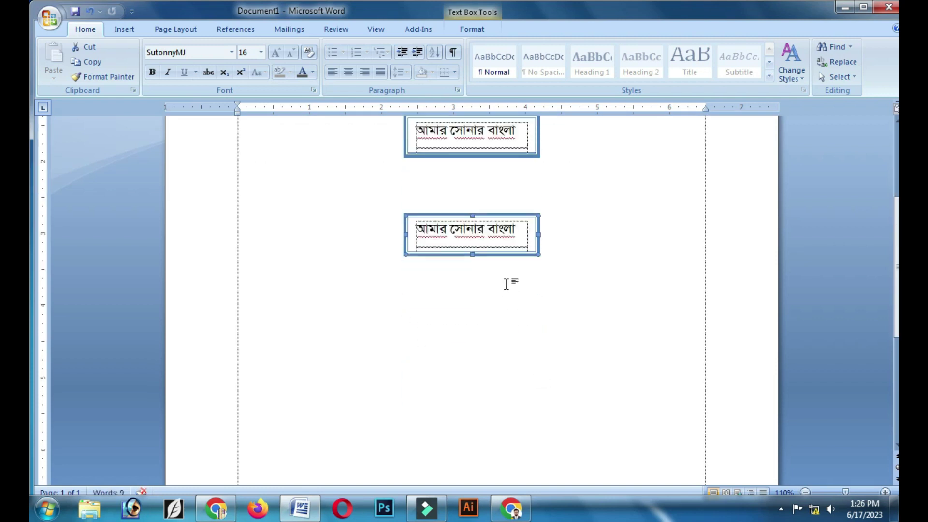
- Place another copy of the Bengali text box further down the page, below the last one
{"action": "left_click_drag", "start_coordinate": [501, 255], "coordinate": [518, 389]}
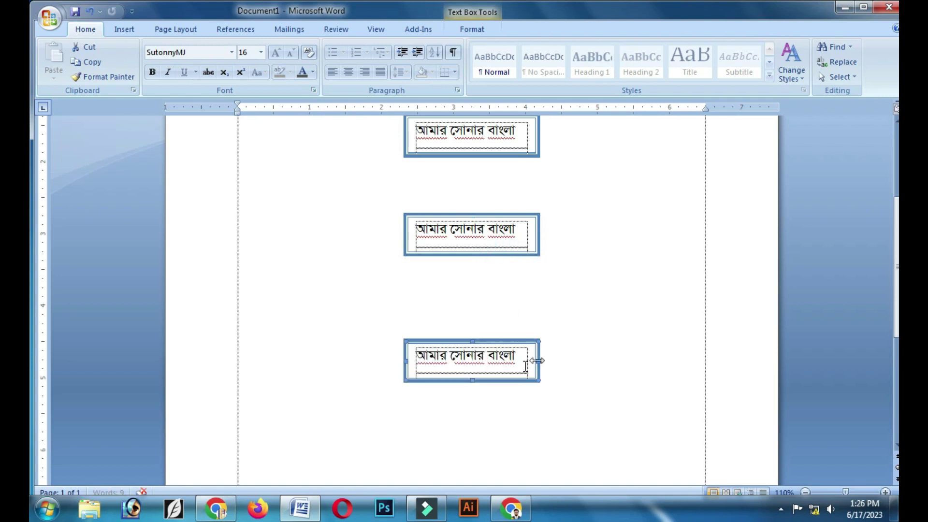
{"action": "scroll", "coordinate": [604, 334], "scroll_direction": "up", "scroll_amount": 2}
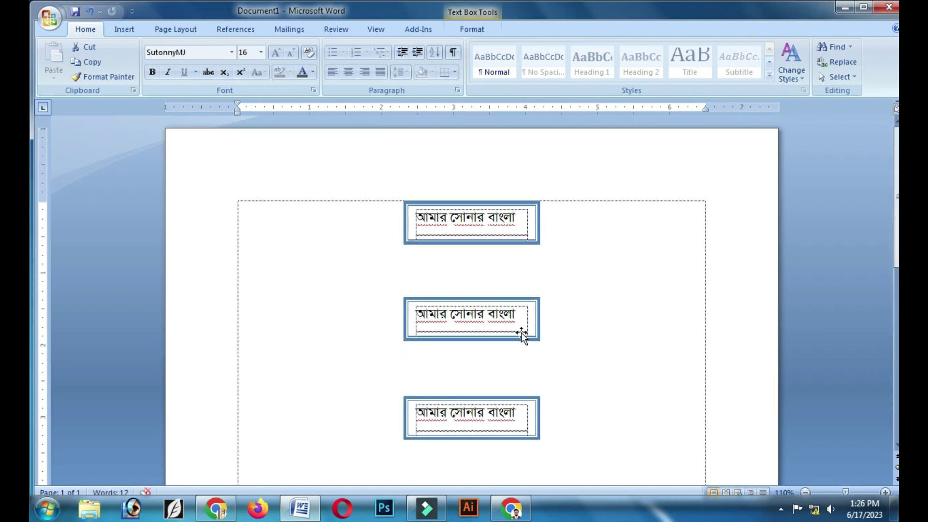
{"action": "left_click", "coordinate": [124, 30]}
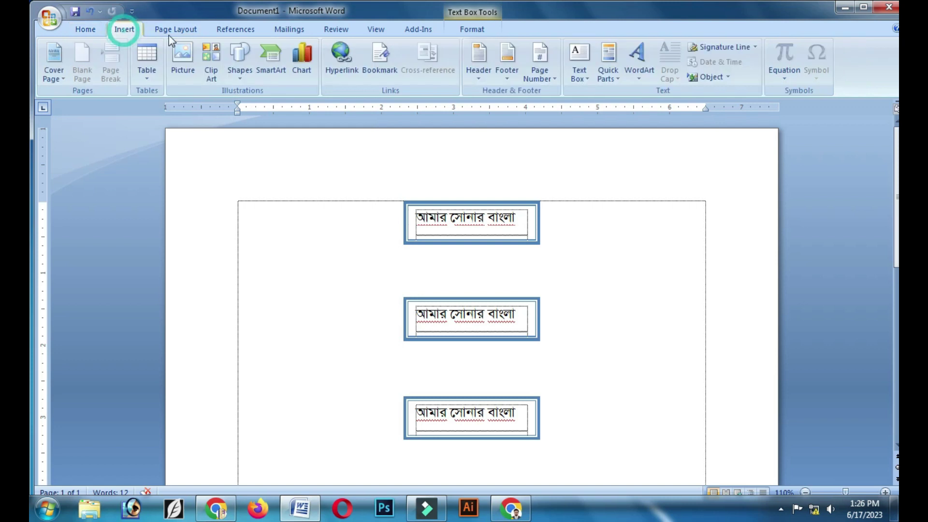
{"action": "left_click", "coordinate": [608, 75]}
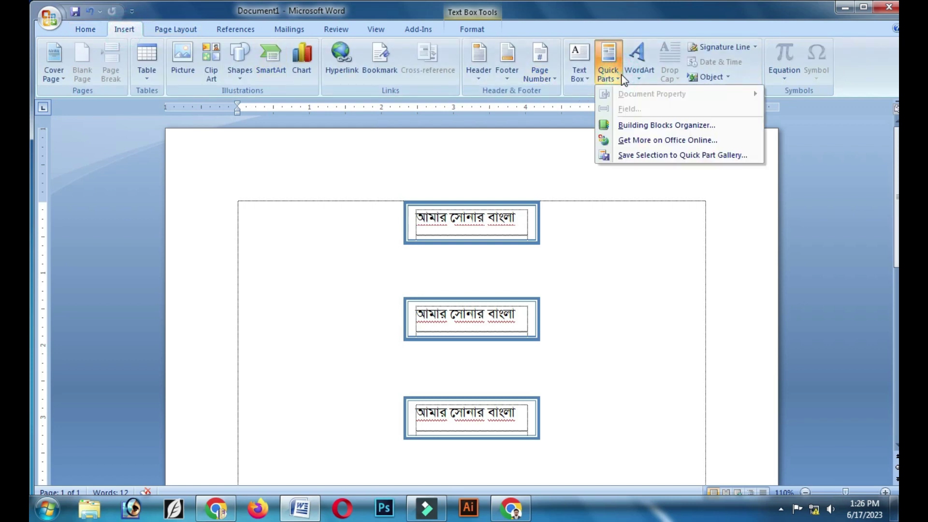
{"action": "left_click", "coordinate": [625, 233]}
{"action": "left_click", "coordinate": [637, 76]}
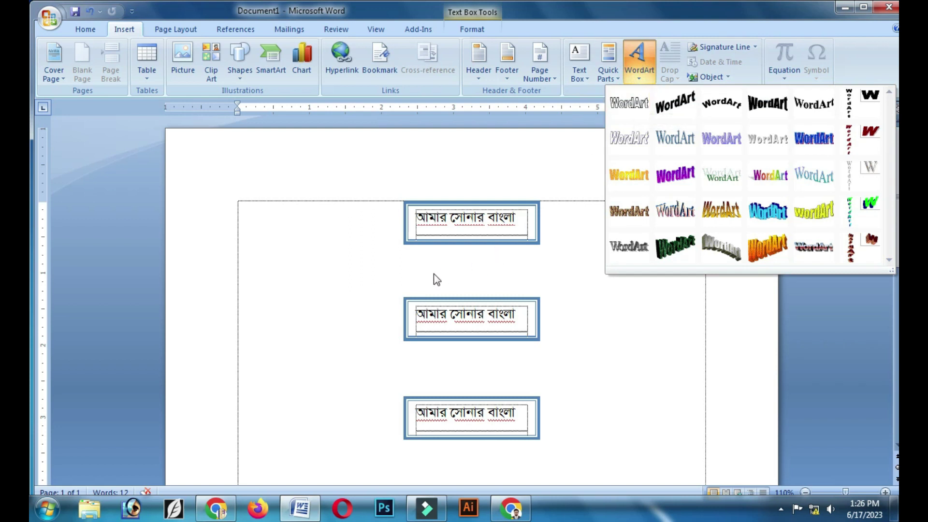
{"action": "left_click", "coordinate": [509, 444]}
{"action": "scroll", "coordinate": [528, 421], "scroll_direction": "down", "scroll_amount": 10}
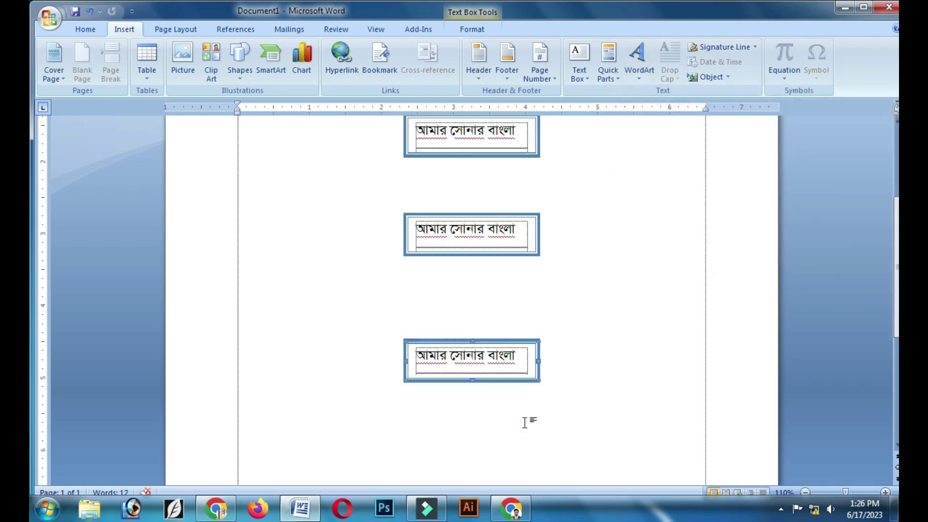
- Insert purple slanted WordArt containing a first name at the page's first line and enlarge it to about 2.92" by 5.72"
{"action": "left_click", "coordinate": [323, 398]}
{"action": "scroll", "coordinate": [331, 266], "scroll_direction": "up", "scroll_amount": 8}
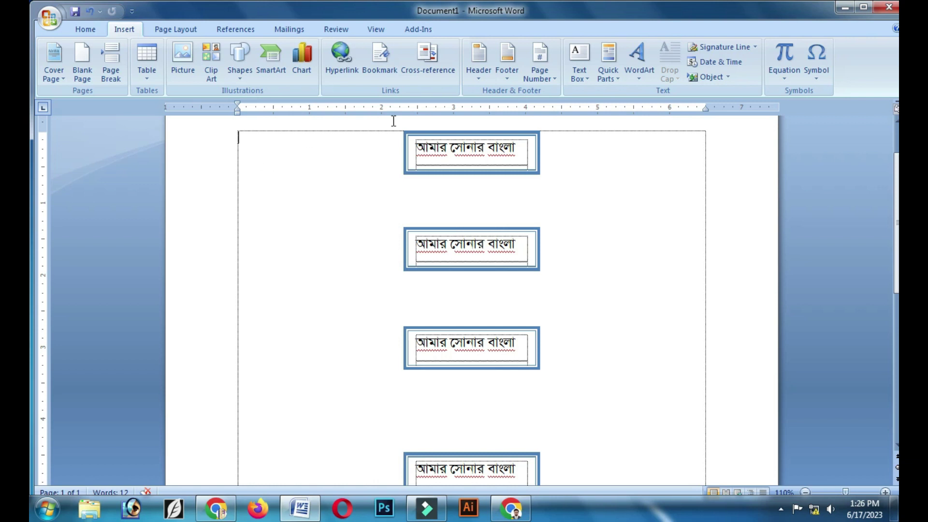
{"action": "left_click", "coordinate": [640, 63]}
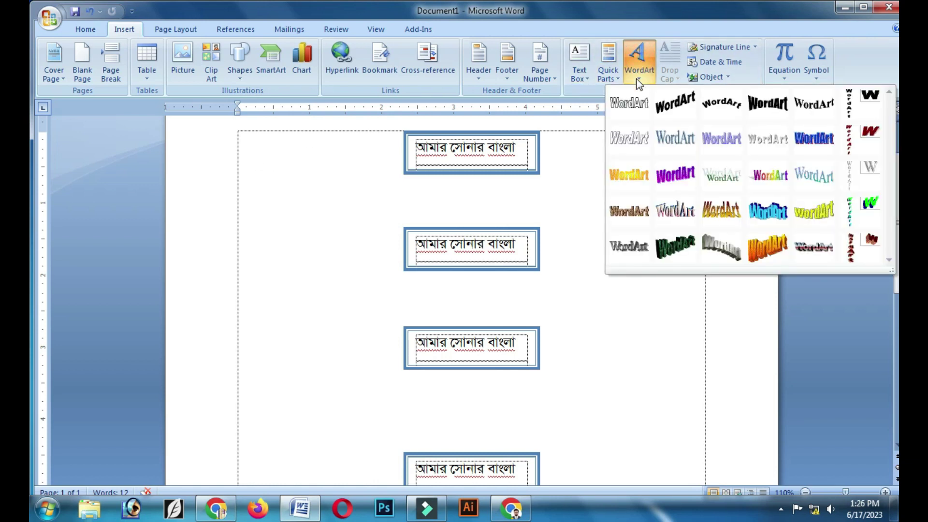
{"action": "left_click", "coordinate": [674, 178]}
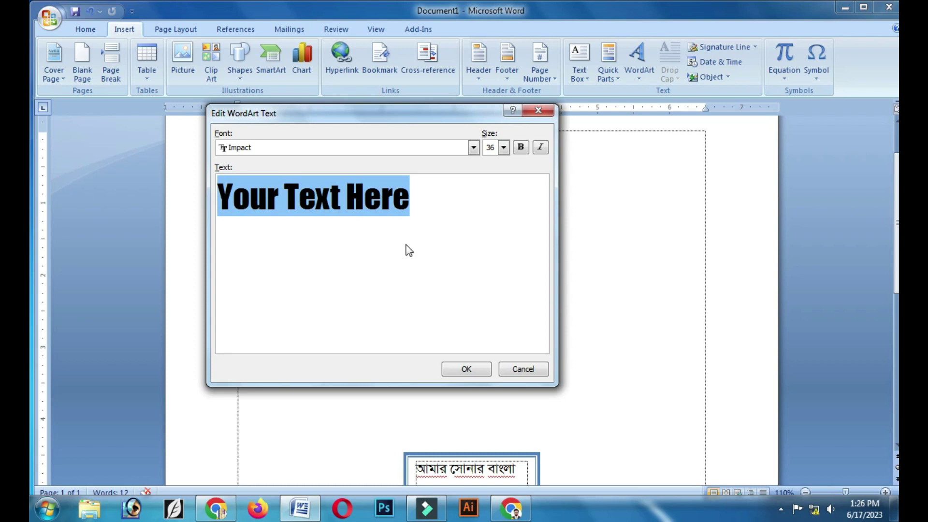
{"action": "type", "text": "Nuhu"}
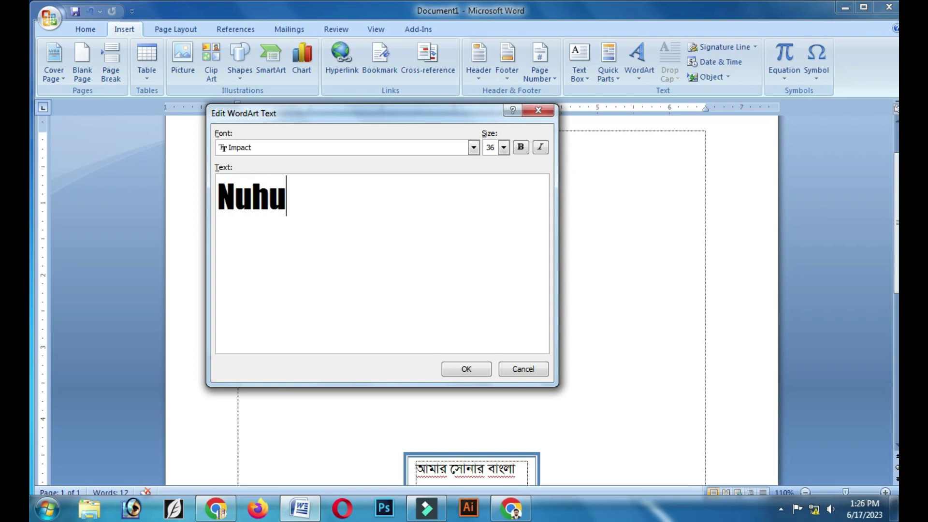
{"action": "left_click", "coordinate": [468, 369]}
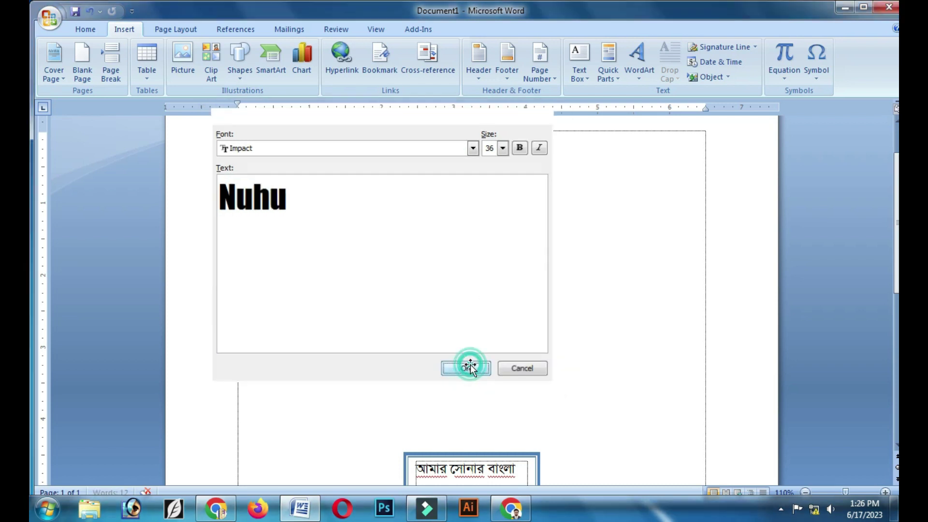
{"action": "left_click_drag", "start_coordinate": [315, 232], "coordinate": [648, 339]}
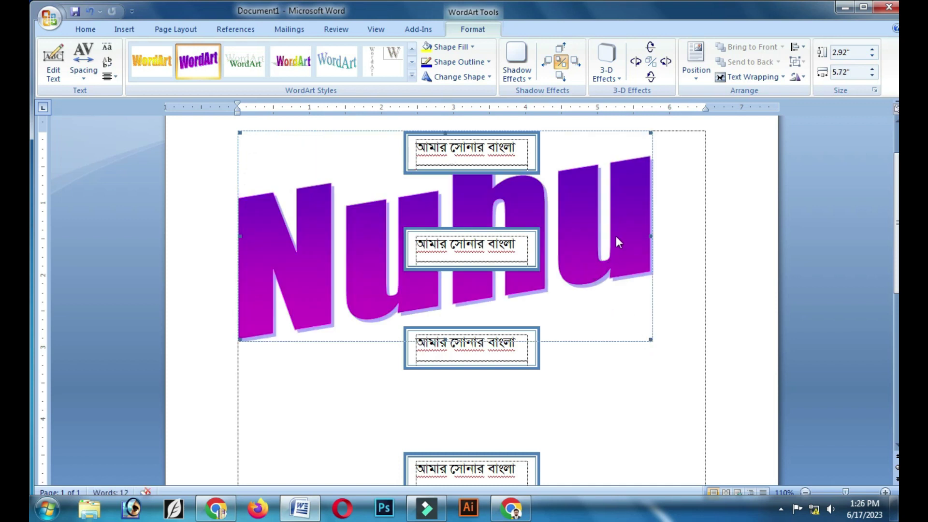
- Try the blue-green, green marble and gold styles on the WordArt, and settle on the silver metallic 3-D style
{"action": "left_click", "coordinate": [337, 62]}
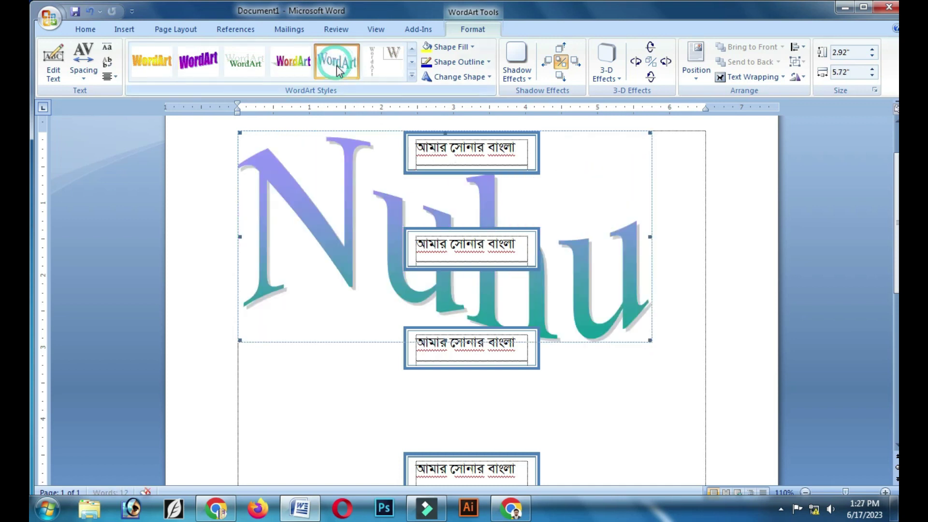
{"action": "left_click", "coordinate": [261, 70]}
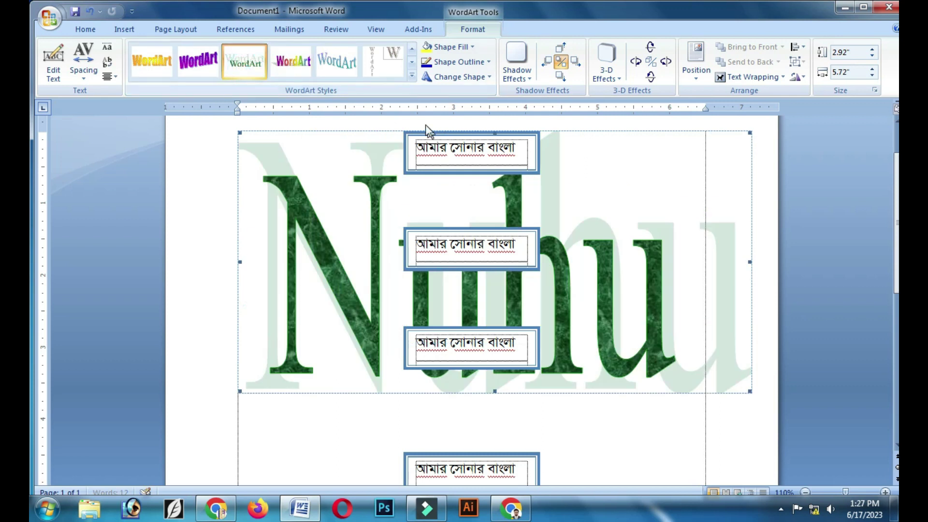
{"action": "left_click", "coordinate": [412, 76]}
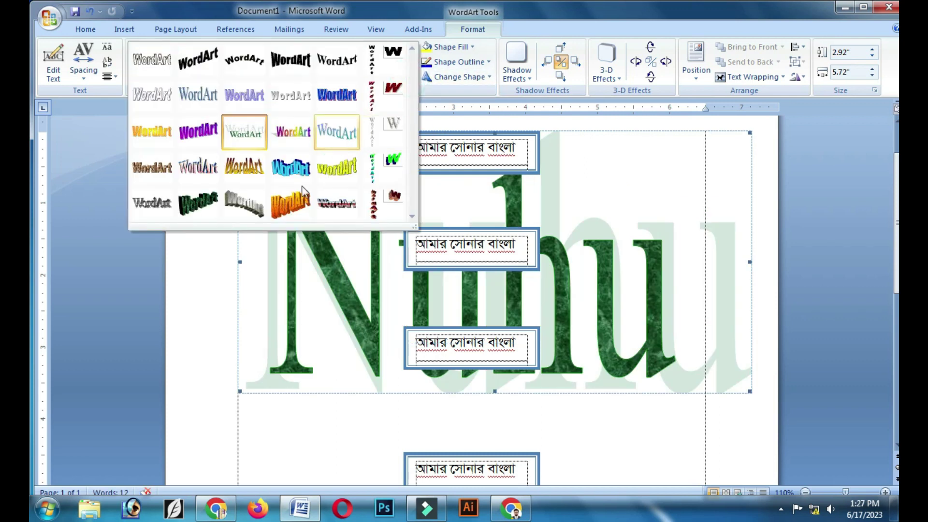
{"action": "left_click", "coordinate": [263, 166]}
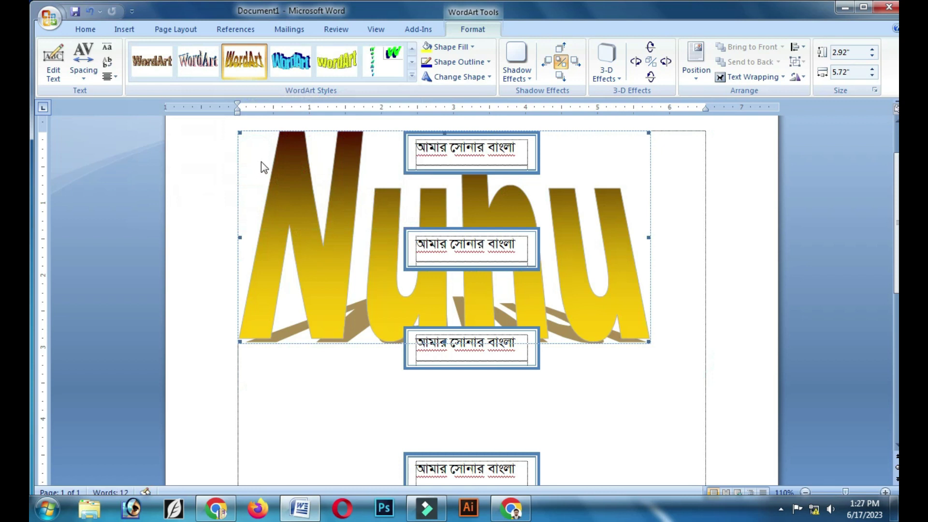
{"action": "left_click", "coordinate": [412, 77]}
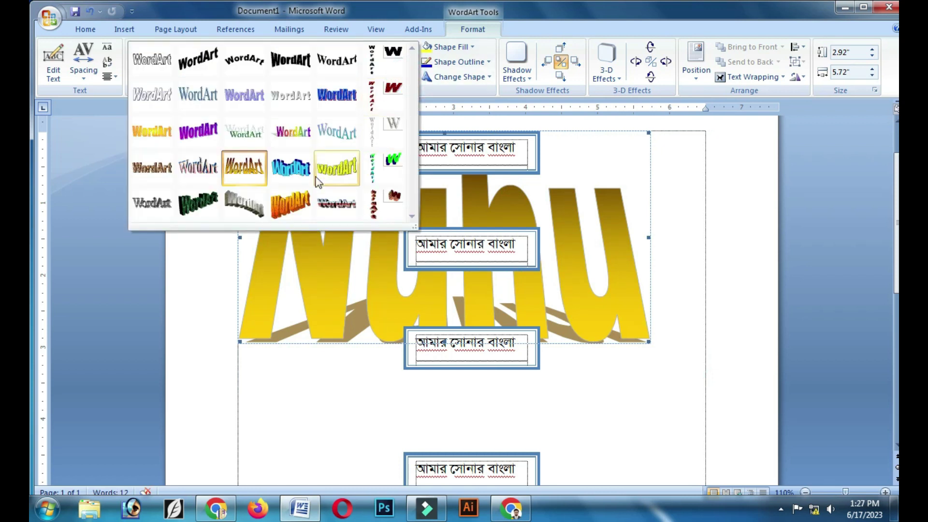
{"action": "left_click", "coordinate": [154, 202]}
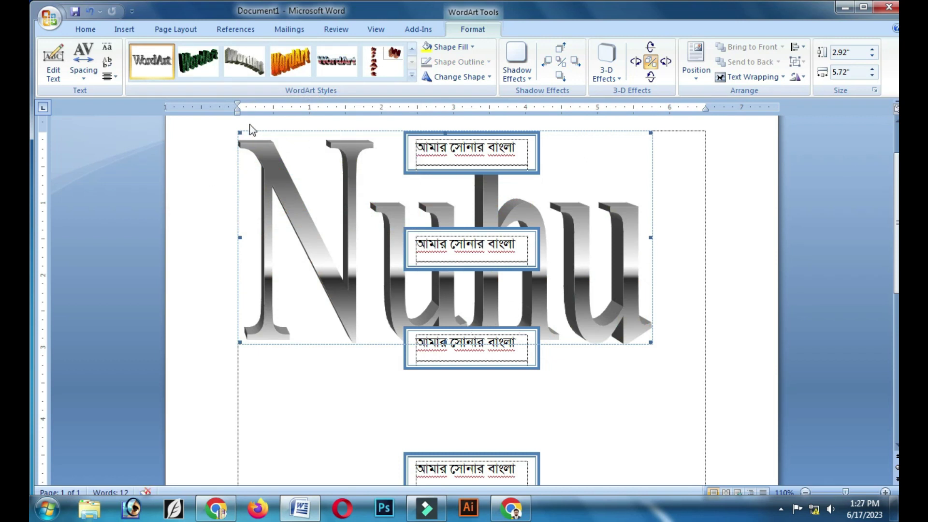
- Try several Perspective and Rotate in Perspective 3-D effects on the silver WordArt
{"action": "left_click", "coordinate": [606, 56]}
{"action": "left_click", "coordinate": [648, 259]}
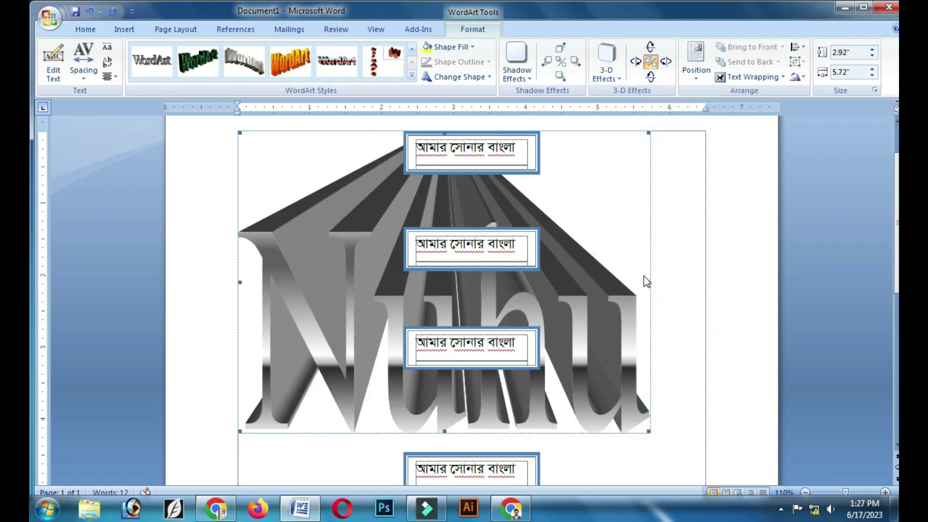
{"action": "left_click", "coordinate": [604, 77]}
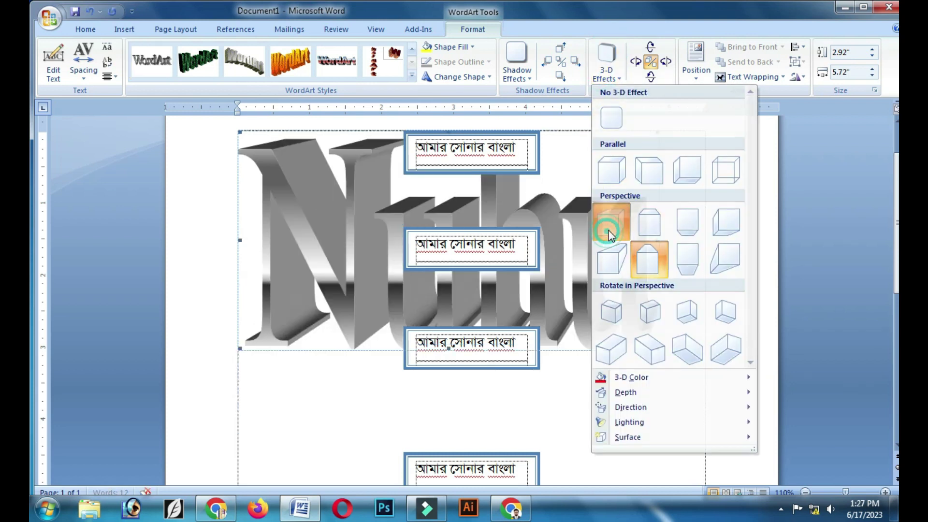
{"action": "left_click", "coordinate": [597, 257]}
{"action": "left_click", "coordinate": [606, 60]}
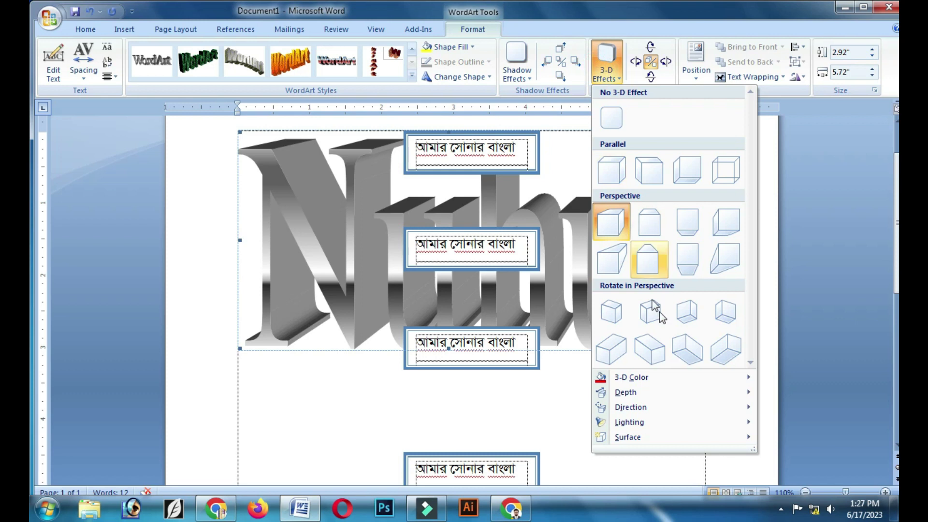
{"action": "left_click", "coordinate": [689, 314]}
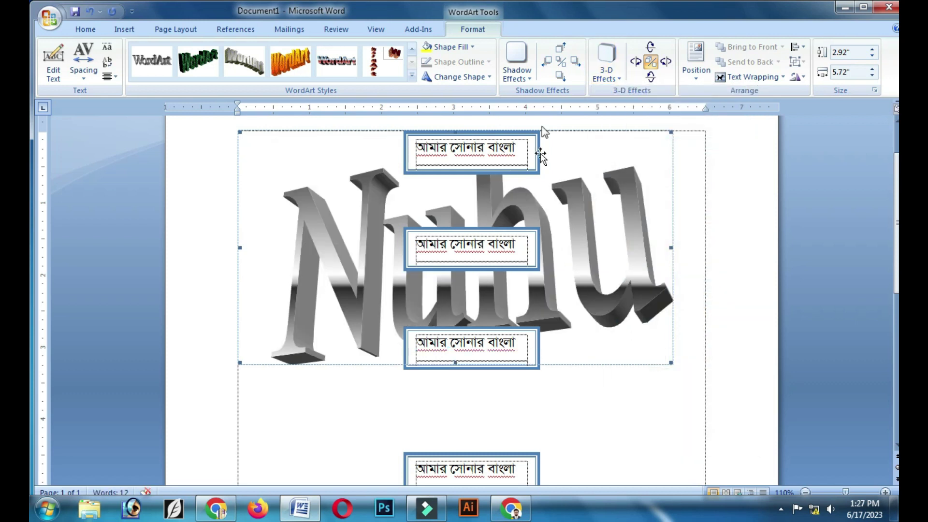
- Apply the second Drop Shadow style to the WordArt
{"action": "left_click", "coordinate": [530, 73]}
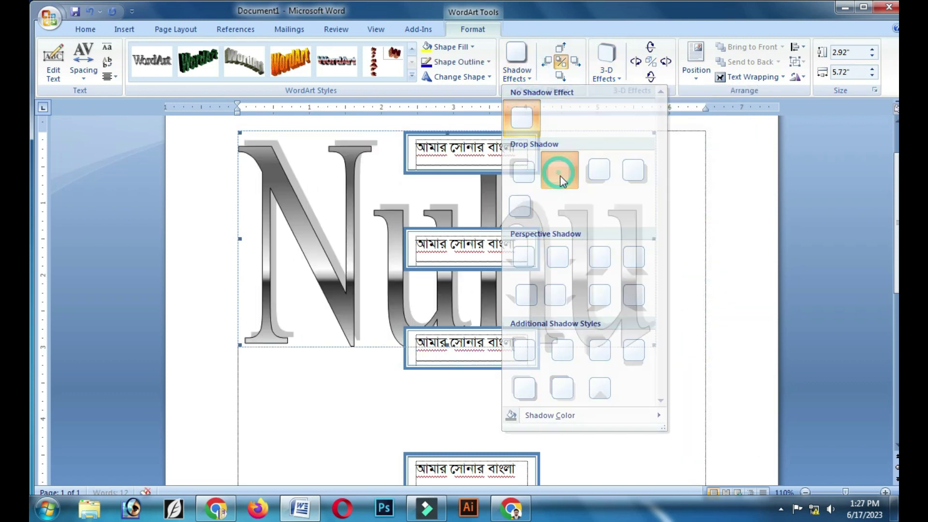
{"action": "left_click", "coordinate": [561, 177]}
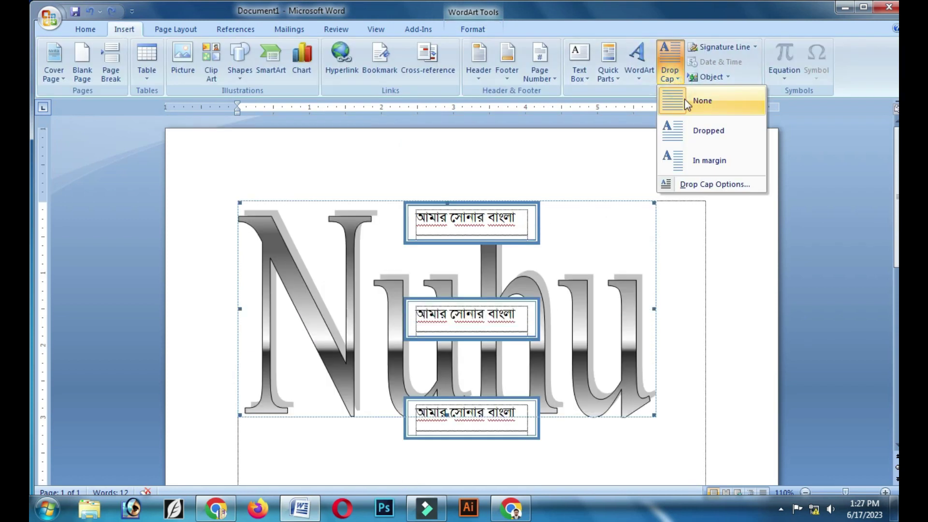
- Turn the WordArt into a Dropped drop cap, widen it and move its frame down beside the second text box
{"action": "left_click", "coordinate": [679, 139]}
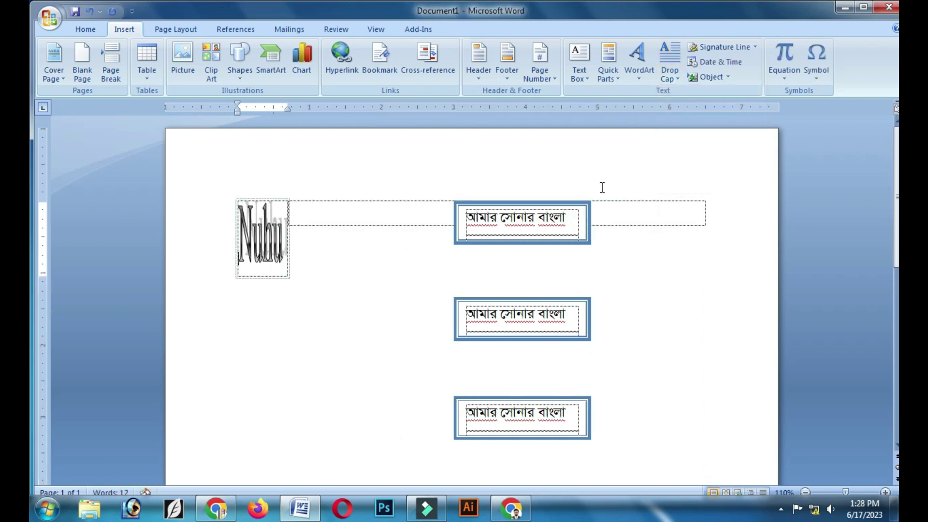
{"action": "left_click", "coordinate": [288, 275]}
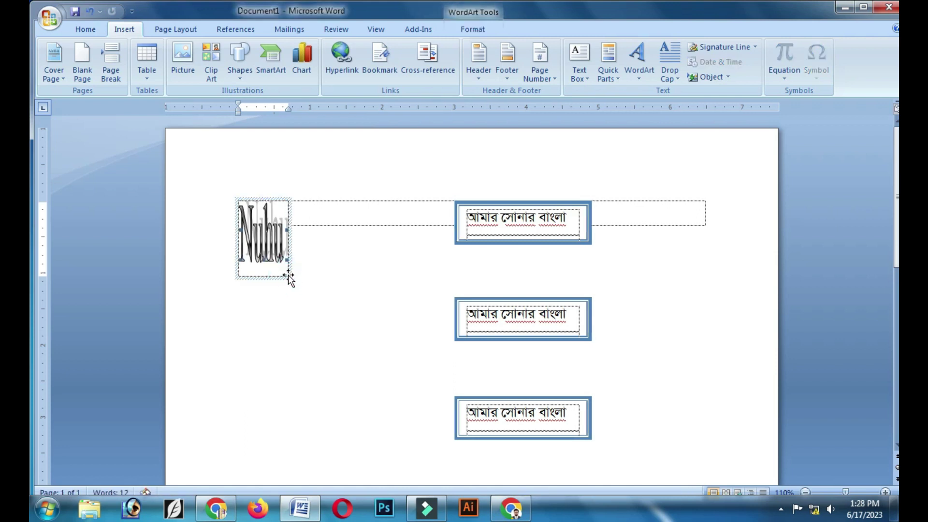
{"action": "left_click_drag", "start_coordinate": [287, 259], "coordinate": [354, 316]}
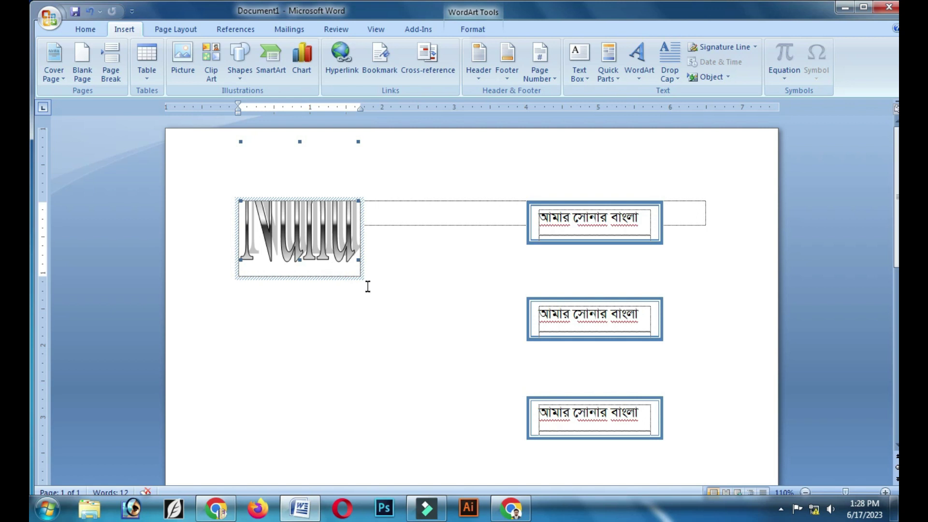
{"action": "left_click_drag", "start_coordinate": [335, 210], "coordinate": [321, 336]}
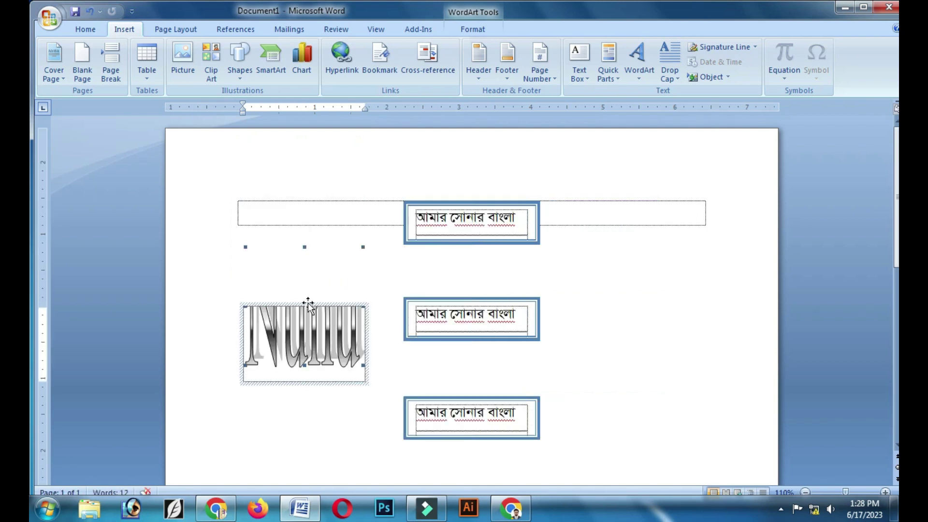
{"action": "left_click_drag", "start_coordinate": [303, 247], "coordinate": [304, 248]}
- Change the WordArt's drop cap position to In margin
{"action": "left_click", "coordinate": [391, 220]}
{"action": "scroll", "coordinate": [629, 331], "scroll_direction": "down", "scroll_amount": 3}
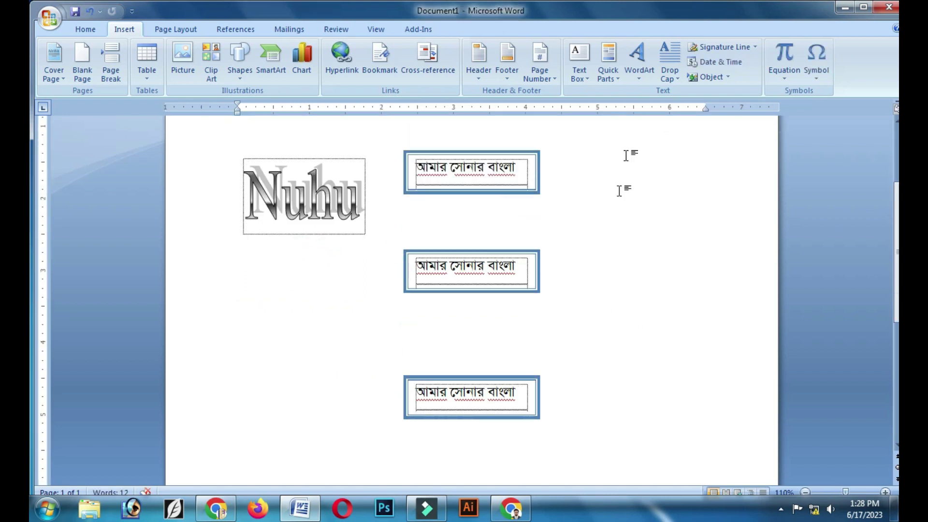
{"action": "left_click", "coordinate": [672, 78]}
{"action": "left_click", "coordinate": [668, 164]}
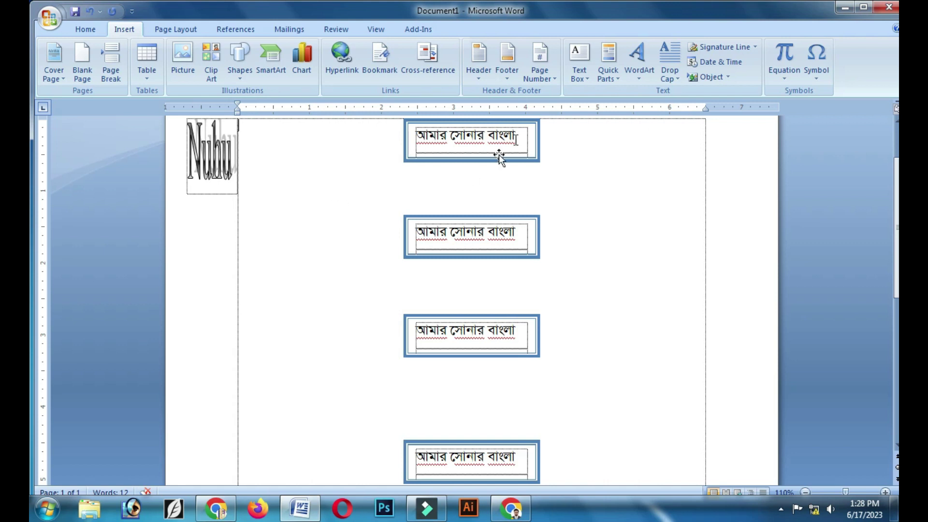
{"action": "left_click", "coordinate": [756, 48]}
{"action": "left_click", "coordinate": [723, 131]}
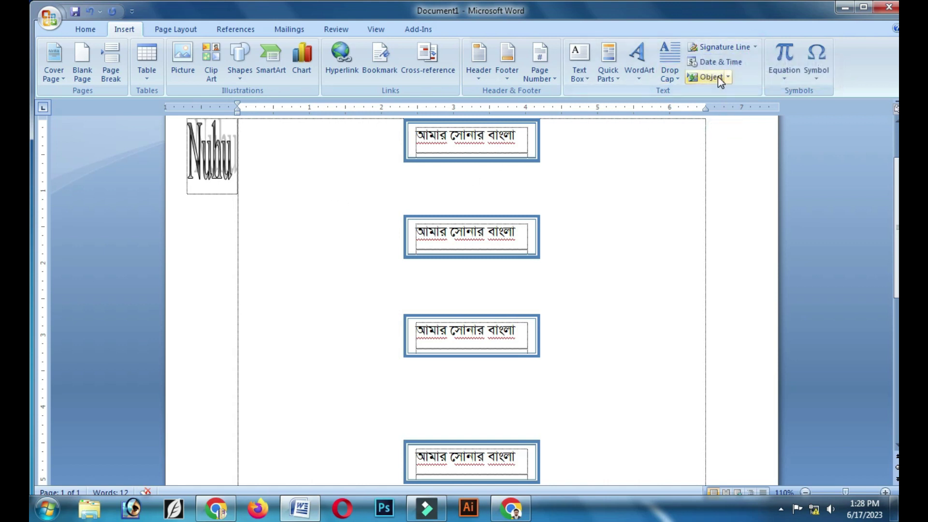
{"action": "left_click", "coordinate": [728, 65]}
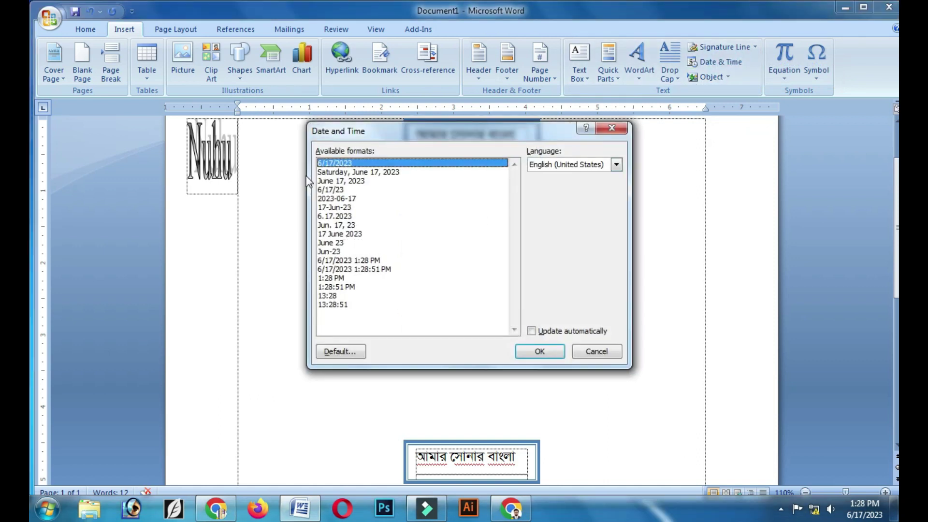
{"action": "left_click", "coordinate": [611, 128]}
{"action": "scroll", "coordinate": [387, 244], "scroll_direction": "up", "scroll_amount": 3}
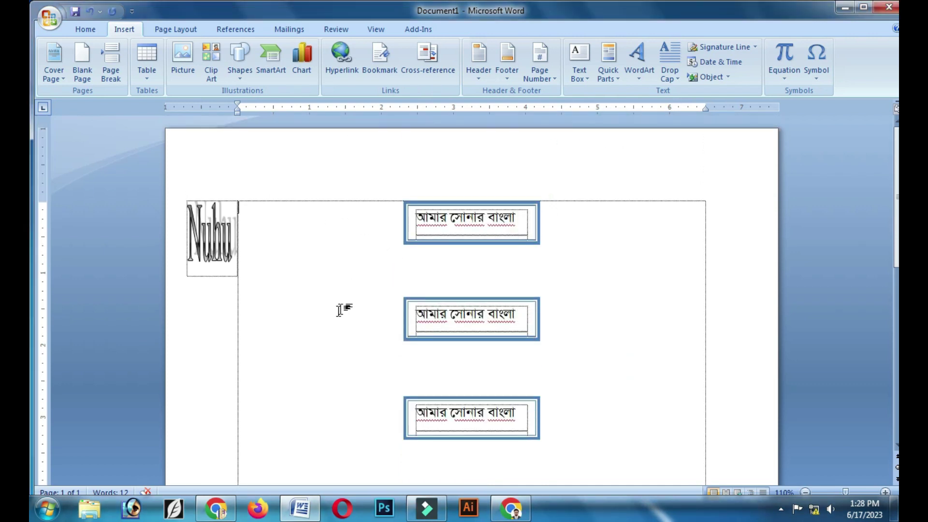
{"action": "scroll", "coordinate": [327, 275], "scroll_direction": "down", "scroll_amount": 10}
{"action": "left_click", "coordinate": [313, 369]}
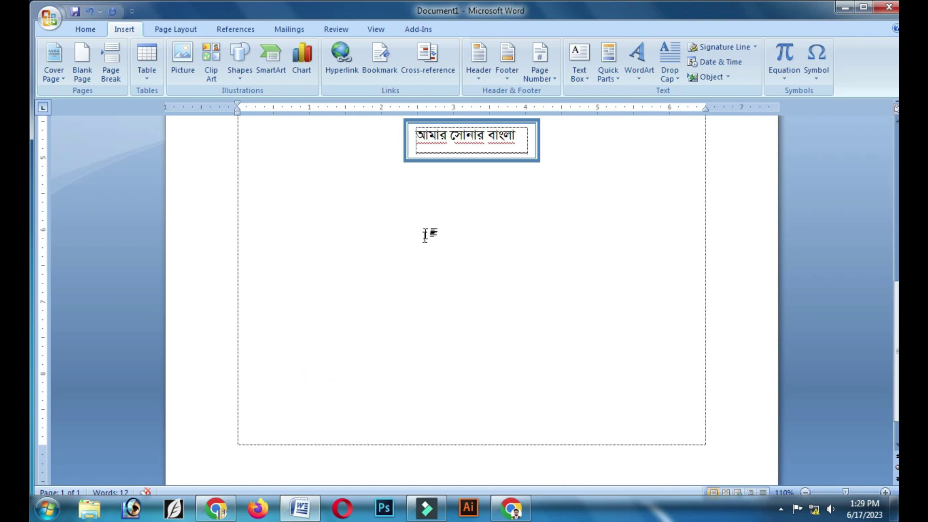
{"action": "scroll", "coordinate": [433, 215], "scroll_direction": "up", "scroll_amount": 12}
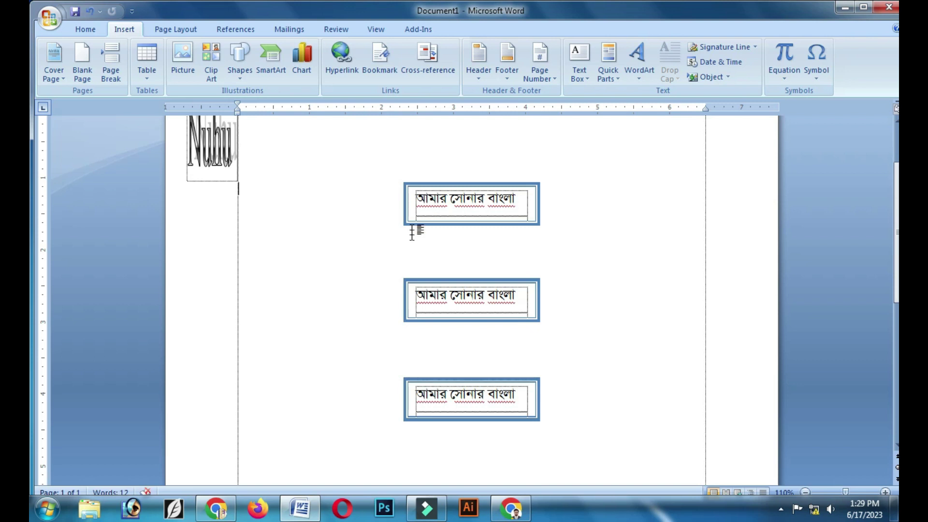
- Insert the current date on the document's first line in the "Saturday, June 17, 2023" format
{"action": "scroll", "coordinate": [414, 227], "scroll_direction": "up", "scroll_amount": 5}
{"action": "left_click", "coordinate": [295, 222]}
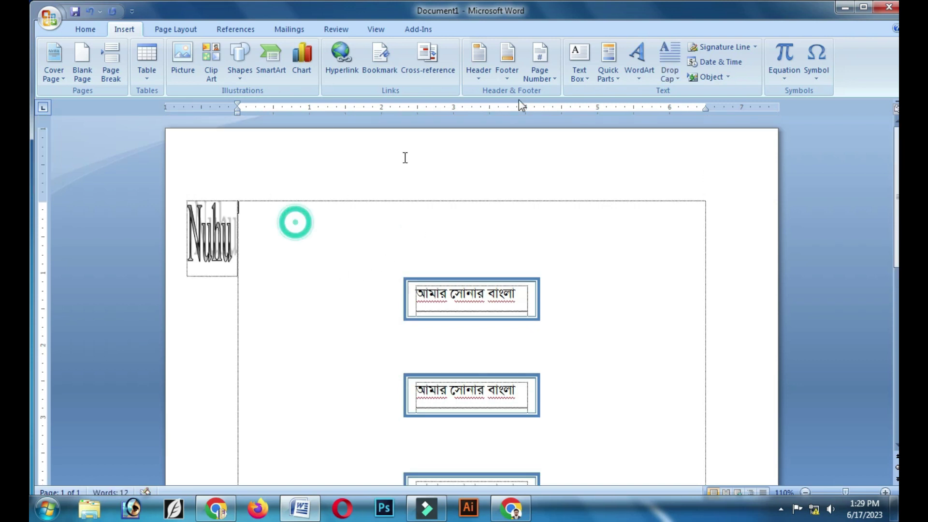
{"action": "left_click", "coordinate": [739, 62]}
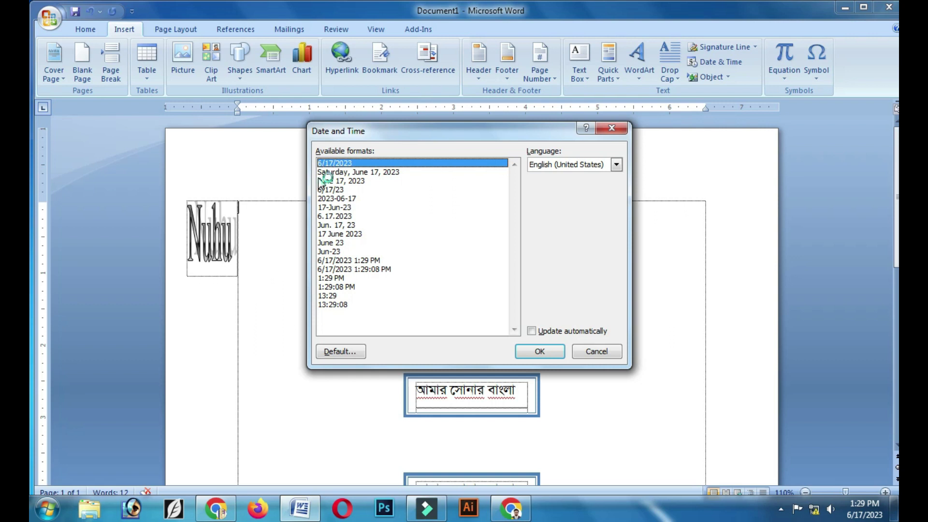
{"action": "left_click", "coordinate": [386, 173]}
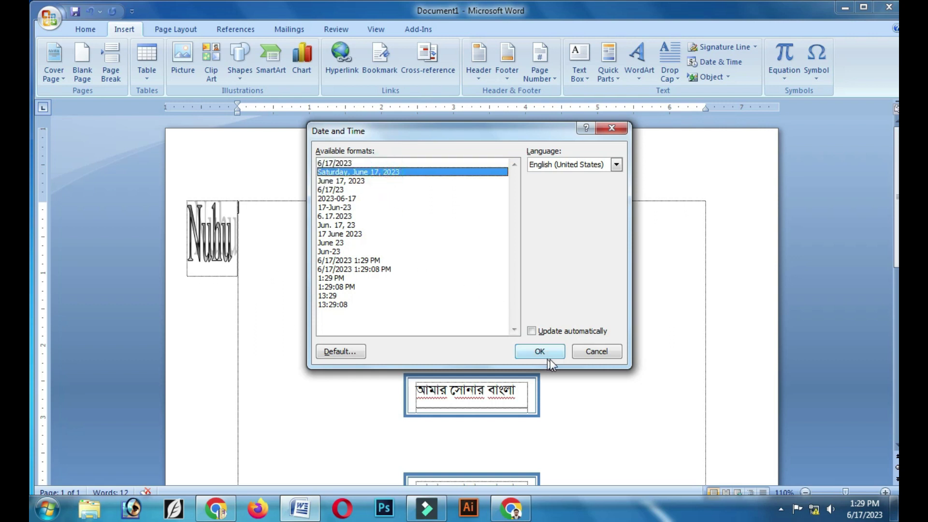
{"action": "left_click", "coordinate": [540, 351]}
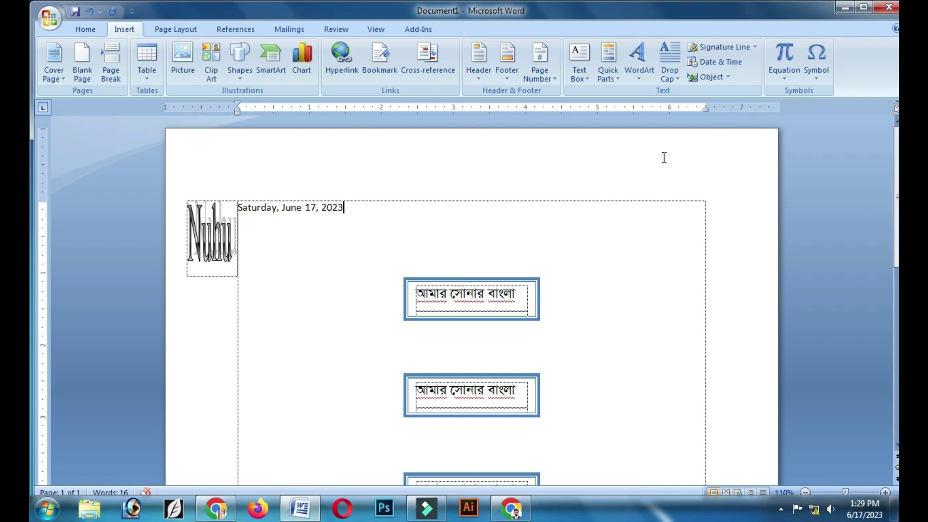
- Insert the built-in Expansion of a Sum equation directly after the date
{"action": "left_click", "coordinate": [784, 77]}
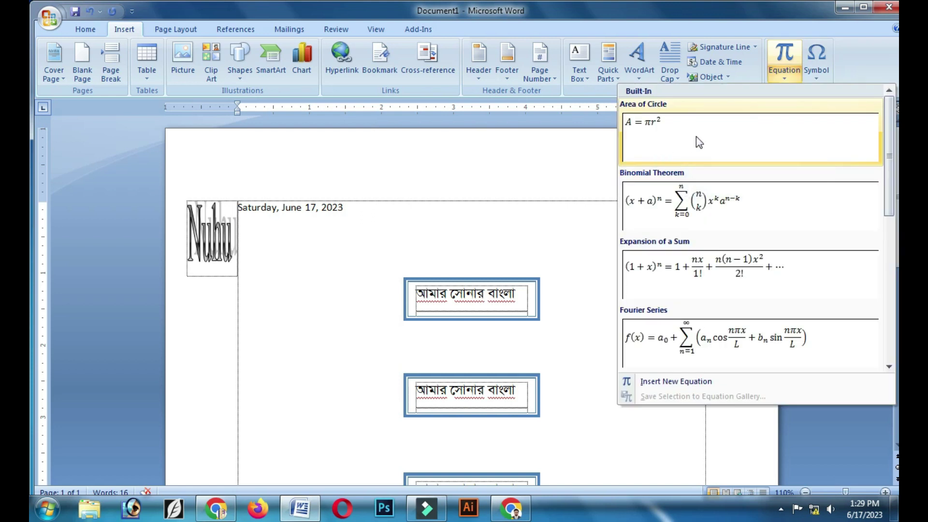
{"action": "left_click", "coordinate": [679, 271]}
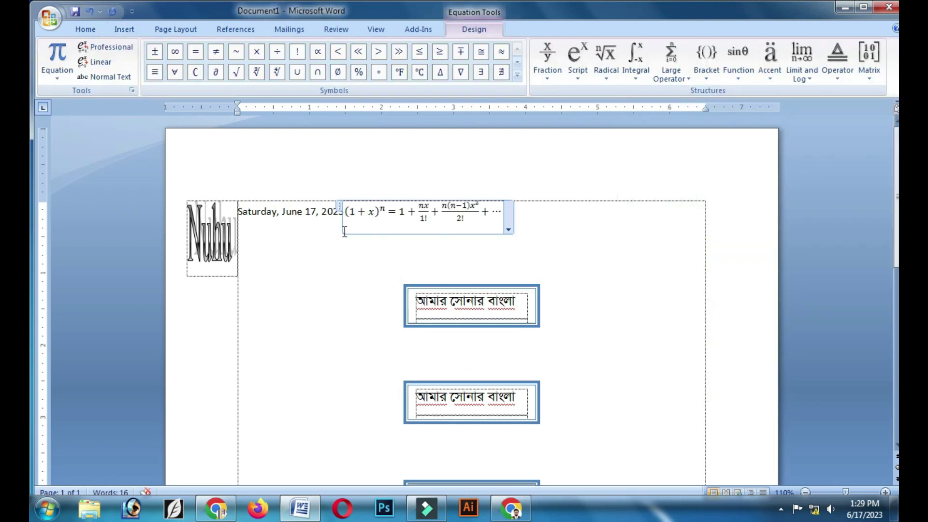
{"action": "left_click", "coordinate": [470, 207]}
{"action": "left_click", "coordinate": [396, 220]}
{"action": "scroll", "coordinate": [454, 226], "scroll_direction": "down", "scroll_amount": 15}
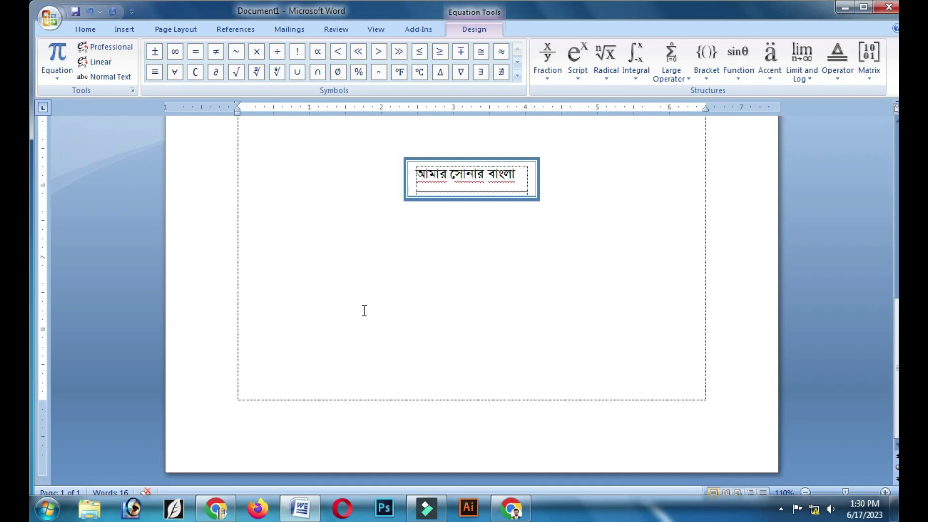
- Create a new blank document and insert the built-in Area of Circle equation in it
{"action": "key", "text": "ctrl+n"}
{"action": "left_click", "coordinate": [124, 29]}
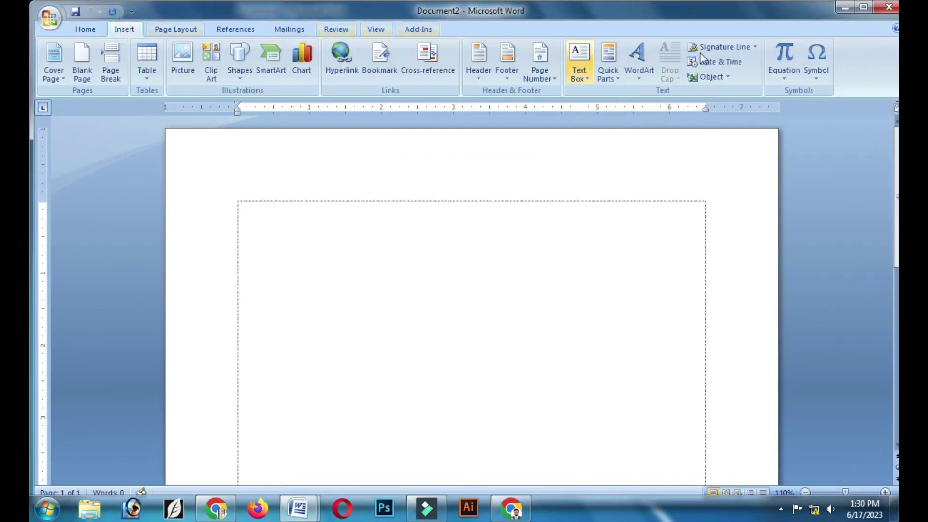
{"action": "left_click", "coordinate": [787, 76]}
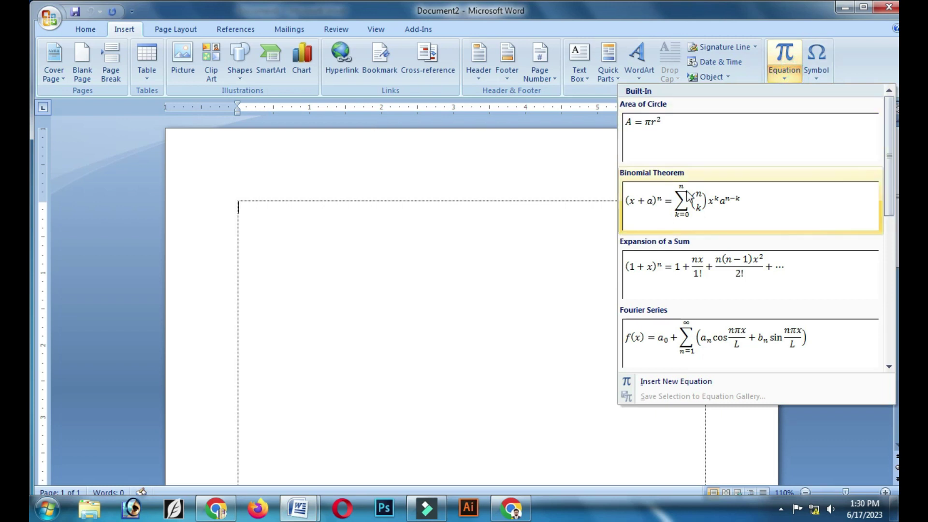
{"action": "left_click", "coordinate": [668, 132]}
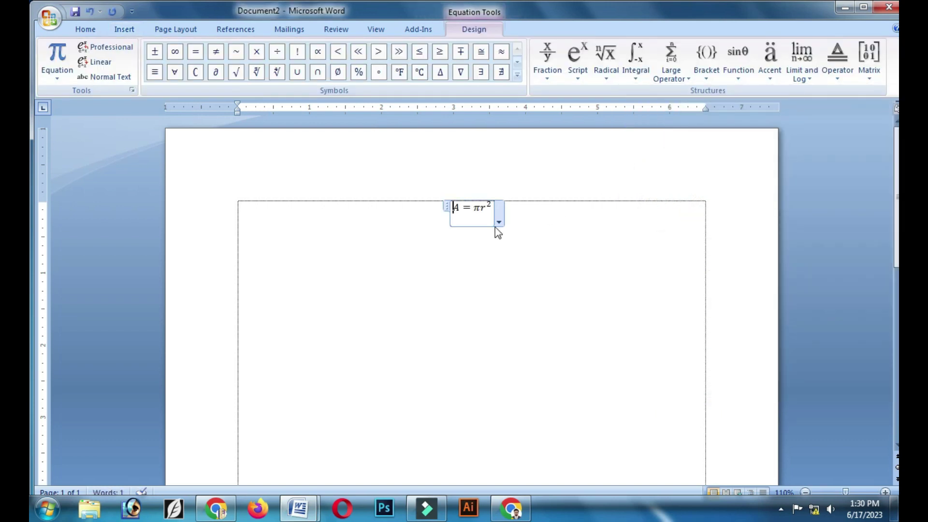
- Turn the A in the circle equation into a stacked fraction with b as the denominator
{"action": "left_click_drag", "start_coordinate": [495, 215], "coordinate": [450, 209]}
{"action": "left_click", "coordinate": [459, 211]}
{"action": "double_click", "coordinate": [455, 212]}
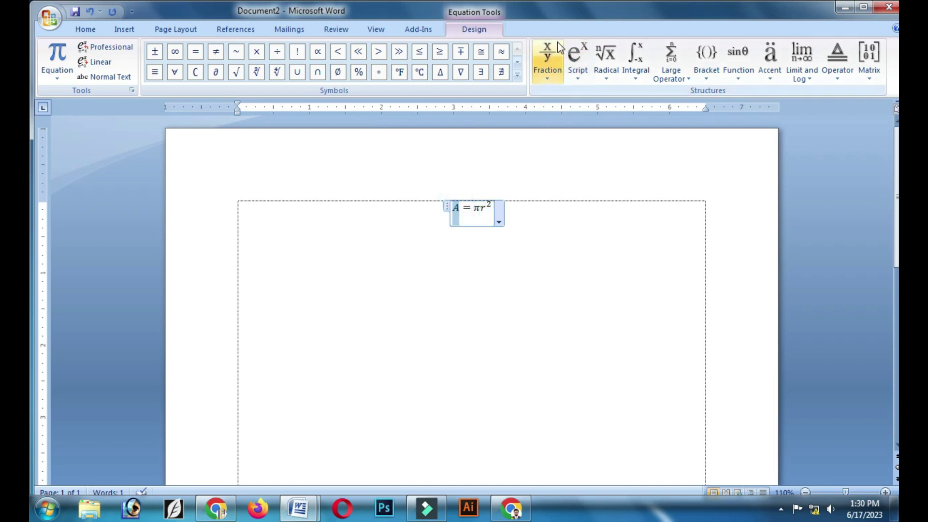
{"action": "left_click", "coordinate": [549, 53]}
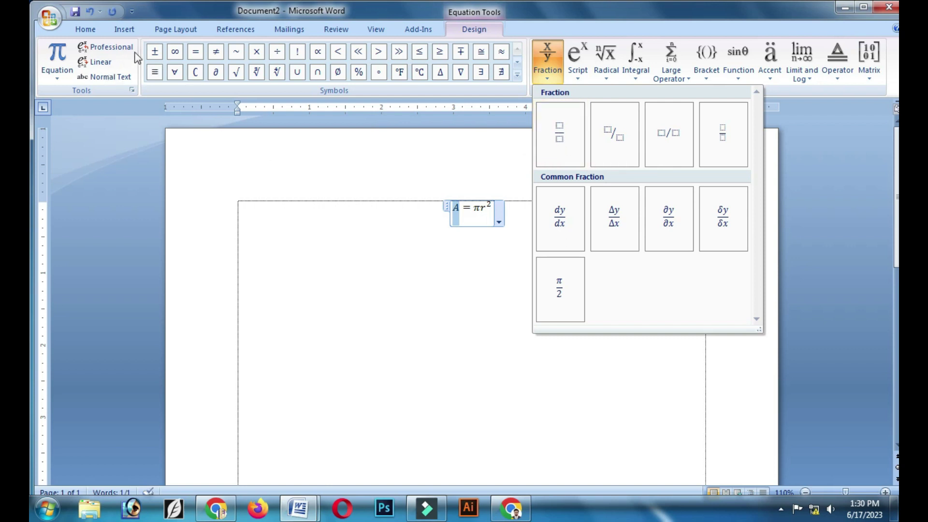
{"action": "left_click", "coordinate": [518, 76]}
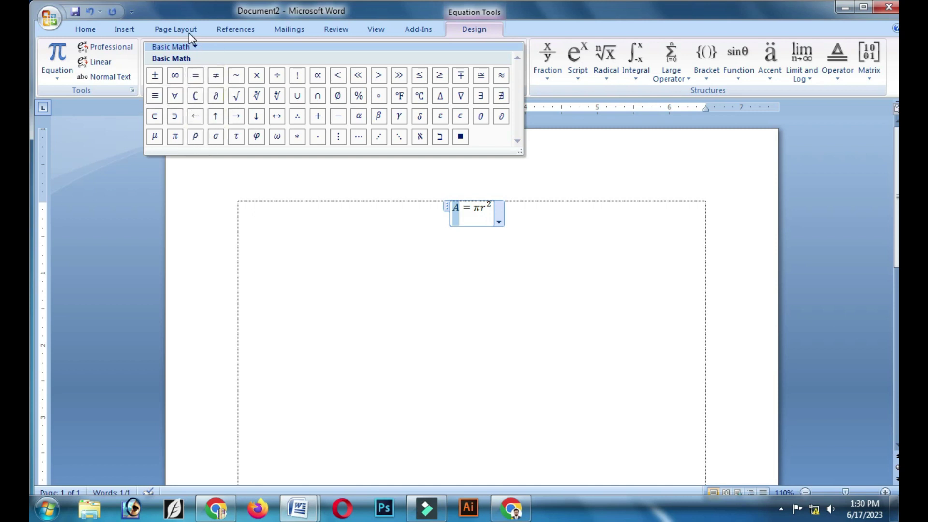
{"action": "left_click", "coordinate": [599, 334]}
{"action": "left_click", "coordinate": [459, 208]}
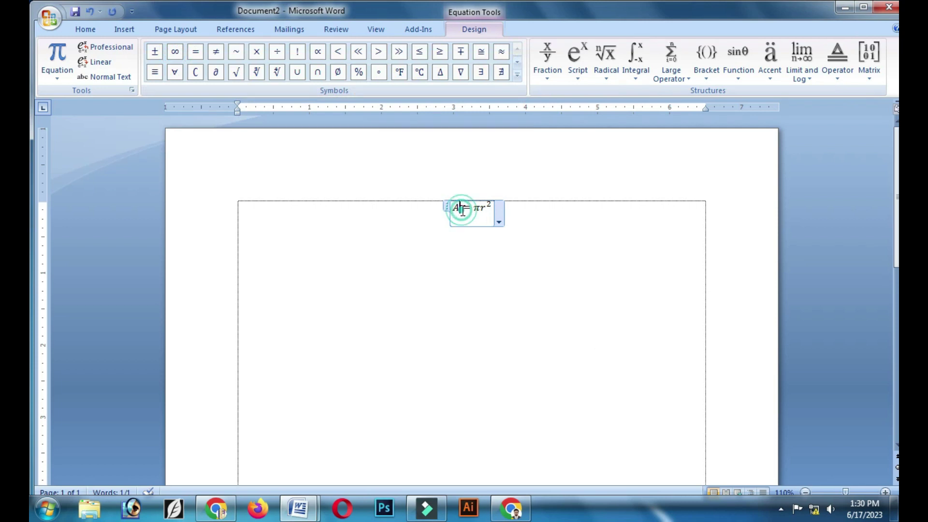
{"action": "left_click", "coordinate": [546, 62]}
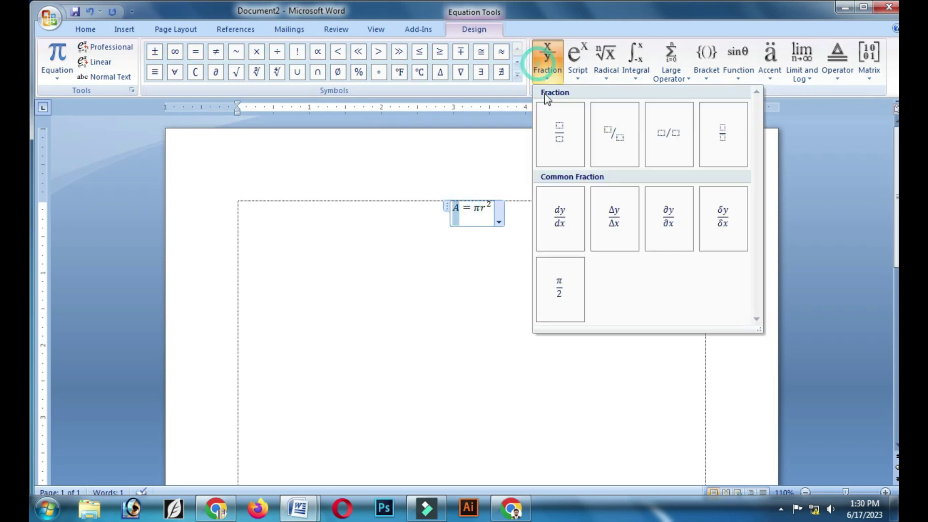
{"action": "left_click", "coordinate": [565, 146]}
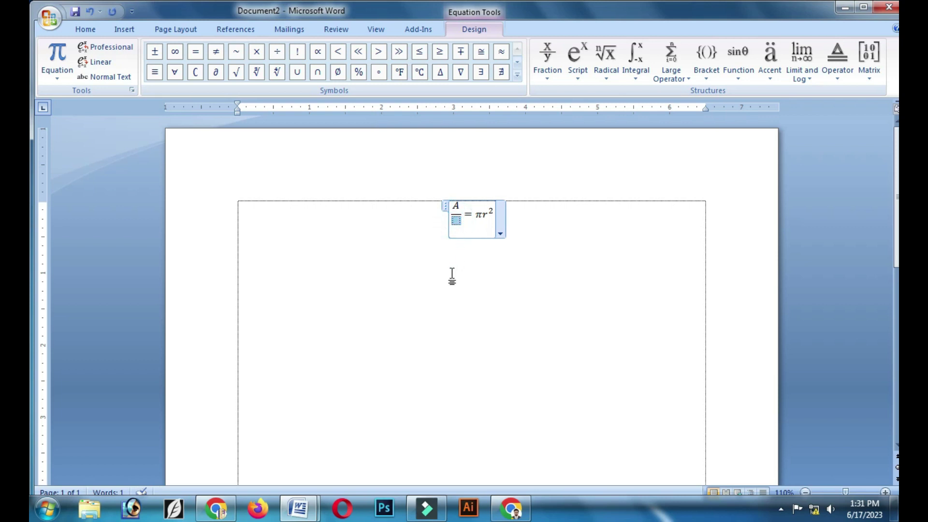
{"action": "type", "text": "b"}
- Replace the πr² part of the equation with an opening parenthesis
{"action": "left_click_drag", "start_coordinate": [476, 213], "coordinate": [484, 212]}
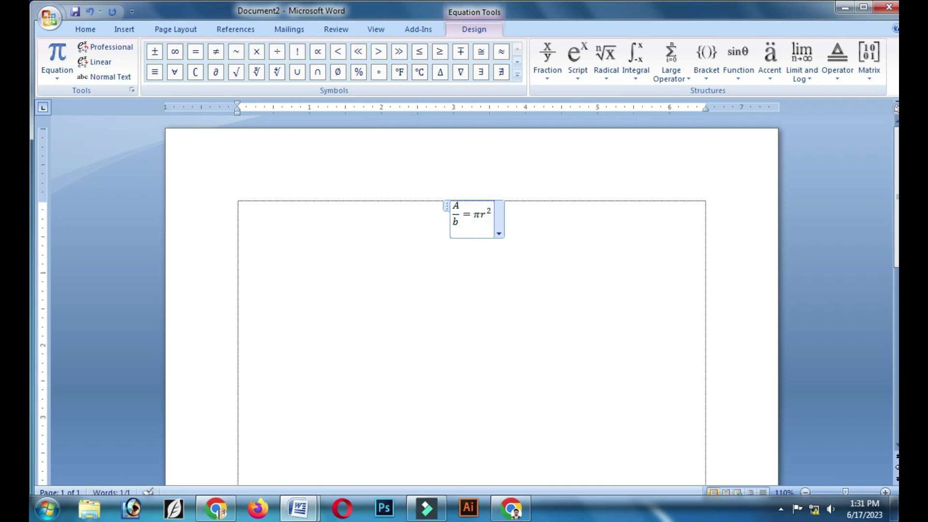
{"action": "type", "text": ")"}
{"action": "key", "text": "BackSpace"}
{"action": "type", "text": "("}
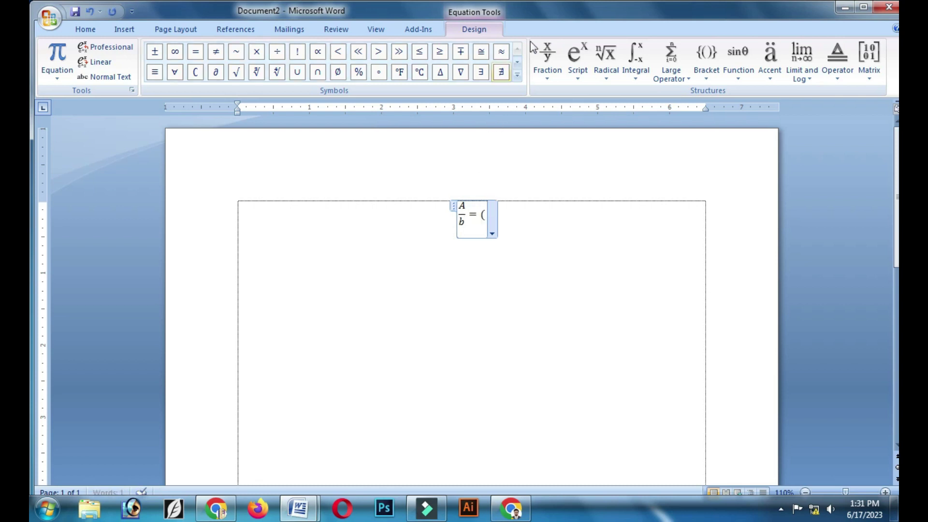
- Add a plain square root containing 30 after the opening parenthesis and leave the equation
{"action": "left_click", "coordinate": [594, 83]}
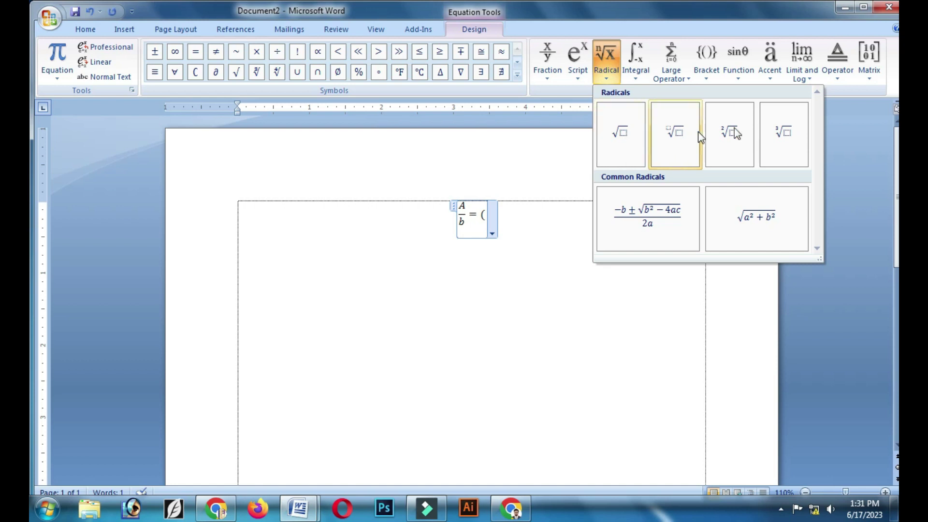
{"action": "left_click", "coordinate": [619, 134]}
{"action": "left_click", "coordinate": [492, 216]}
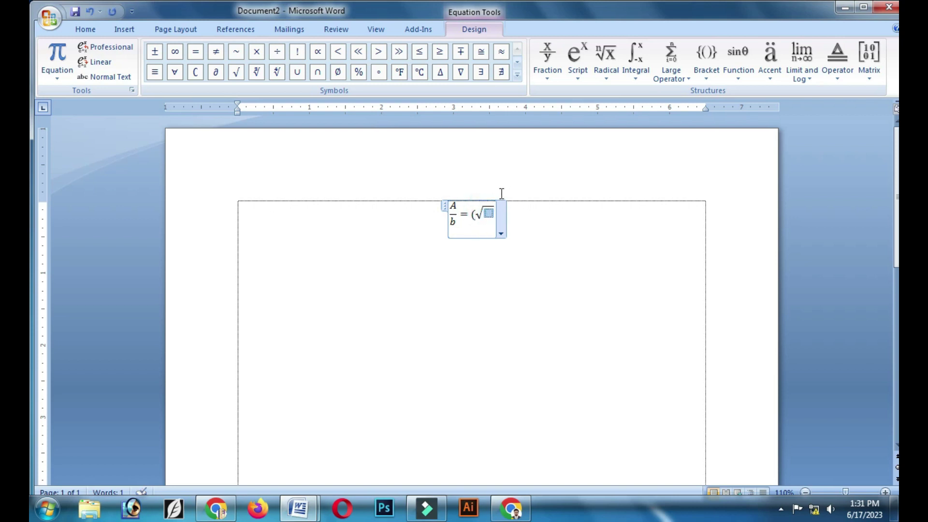
{"action": "type", "text": "30"}
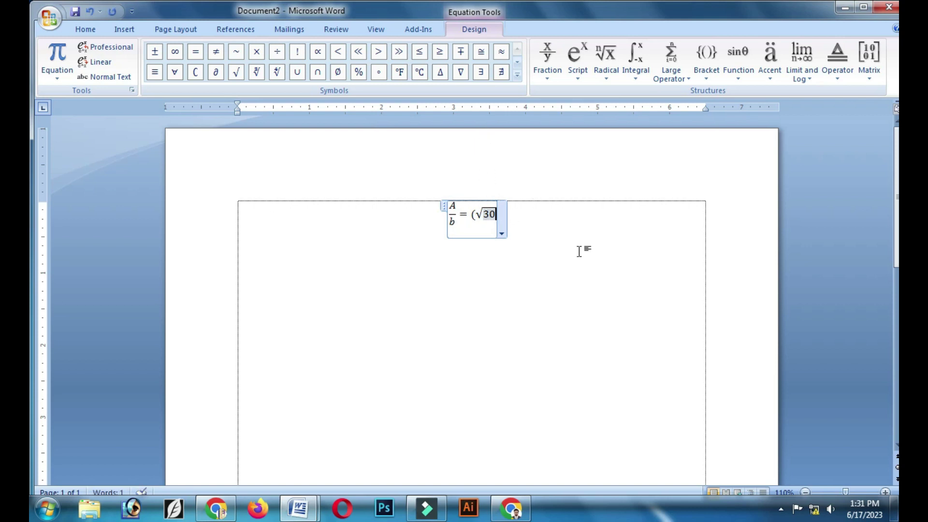
{"action": "left_click", "coordinate": [598, 276]}
{"action": "left_click", "coordinate": [505, 228]}
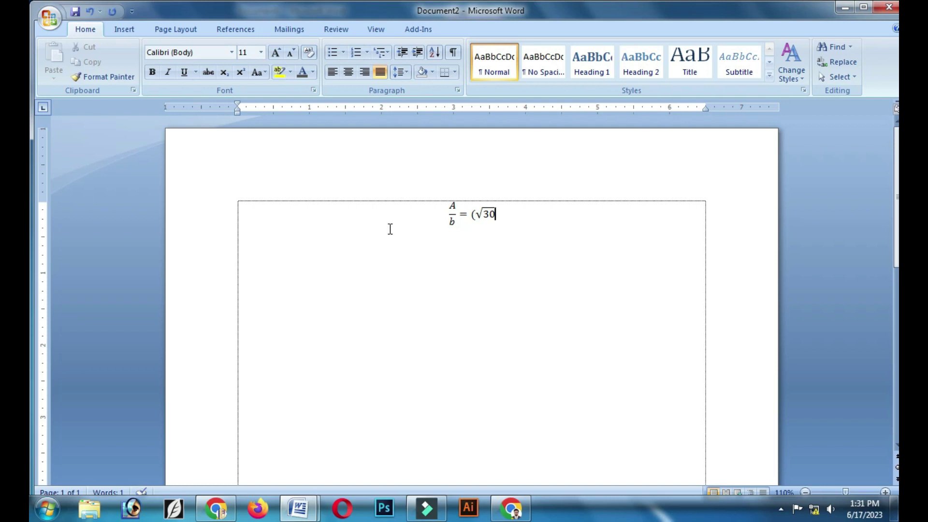
- Look through the built-in equations down to the trigonometric identities without inserting one
{"action": "left_click", "coordinate": [123, 29]}
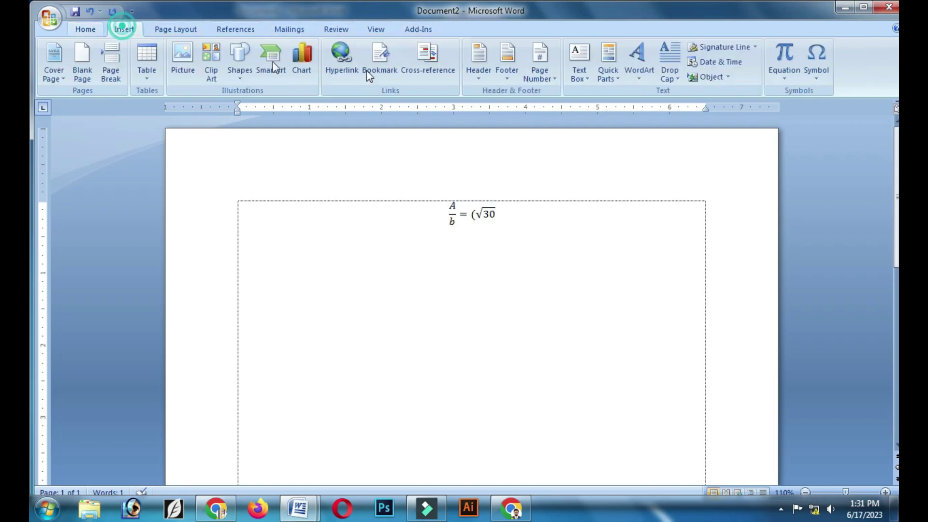
{"action": "left_click", "coordinate": [779, 76]}
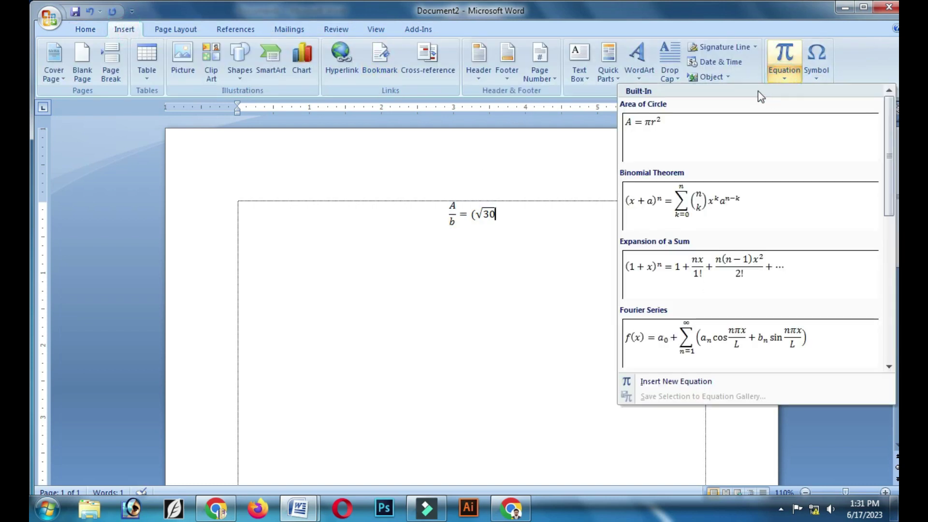
{"action": "scroll", "coordinate": [688, 314], "scroll_direction": "down", "scroll_amount": 5}
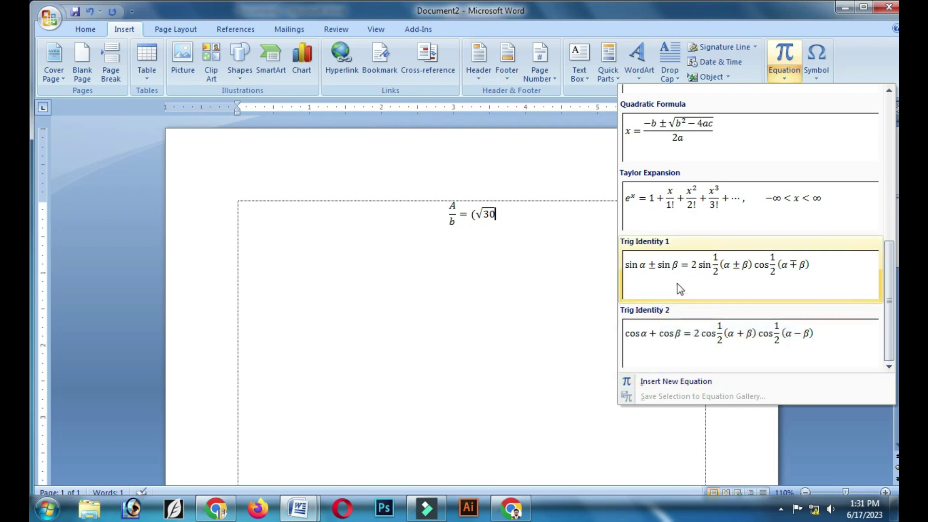
{"action": "left_click", "coordinate": [576, 144]}
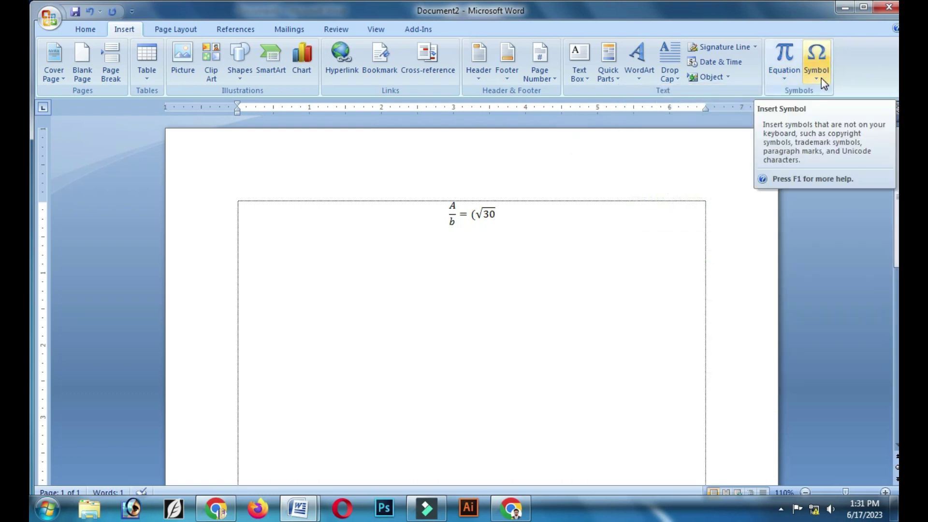
- Open the full symbol set and browse the remaining David Transparent characters
{"action": "left_click", "coordinate": [819, 77]}
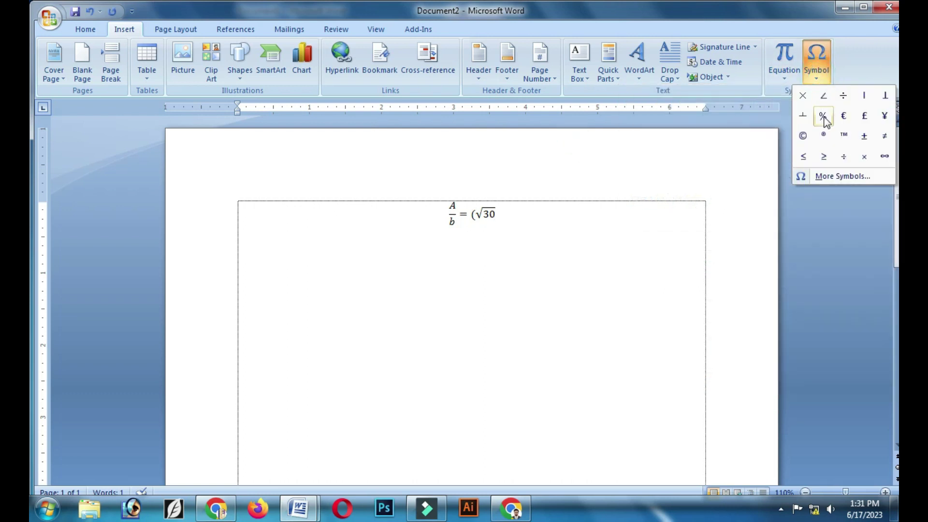
{"action": "left_click", "coordinate": [832, 176]}
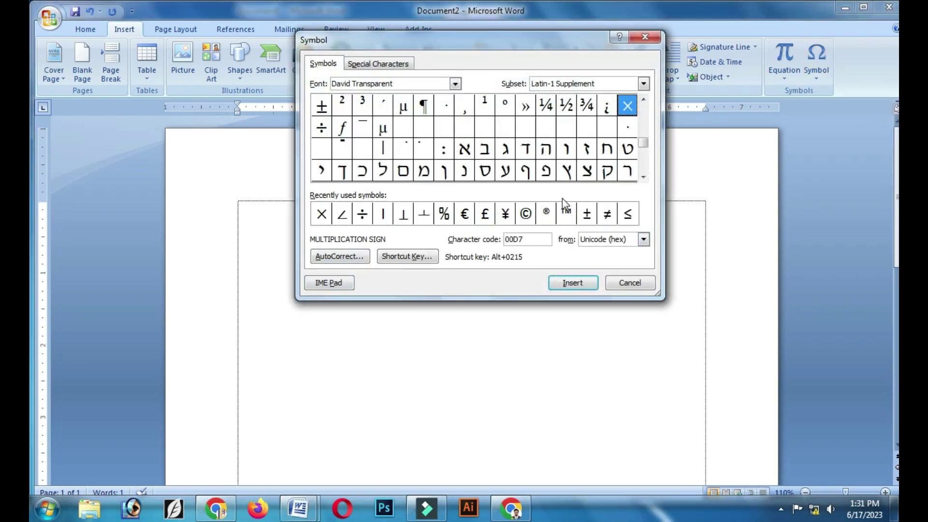
{"action": "left_click", "coordinate": [643, 177]}
{"action": "left_click", "coordinate": [644, 177]}
{"action": "left_click", "coordinate": [643, 177]}
{"action": "left_click", "coordinate": [644, 177]}
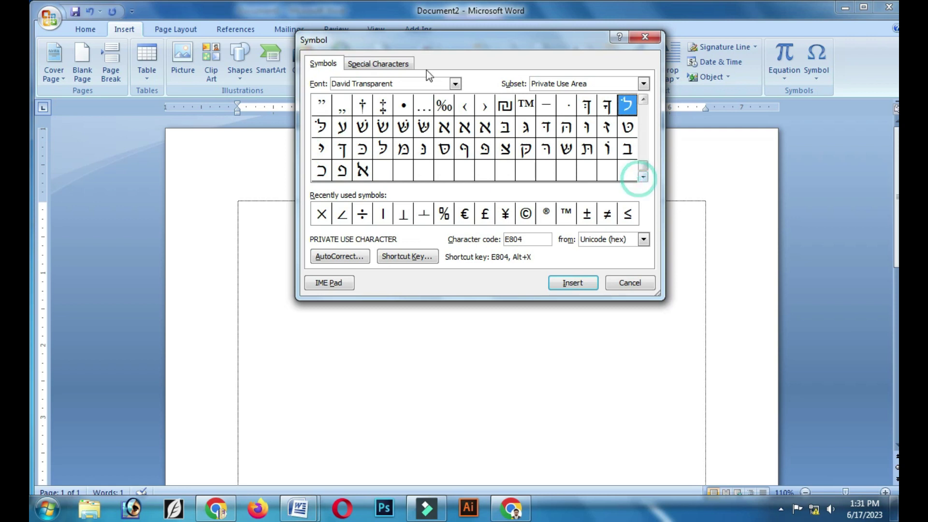
- Switch the displayed symbol font to Arabic Typesetting
{"action": "left_click", "coordinate": [457, 83]}
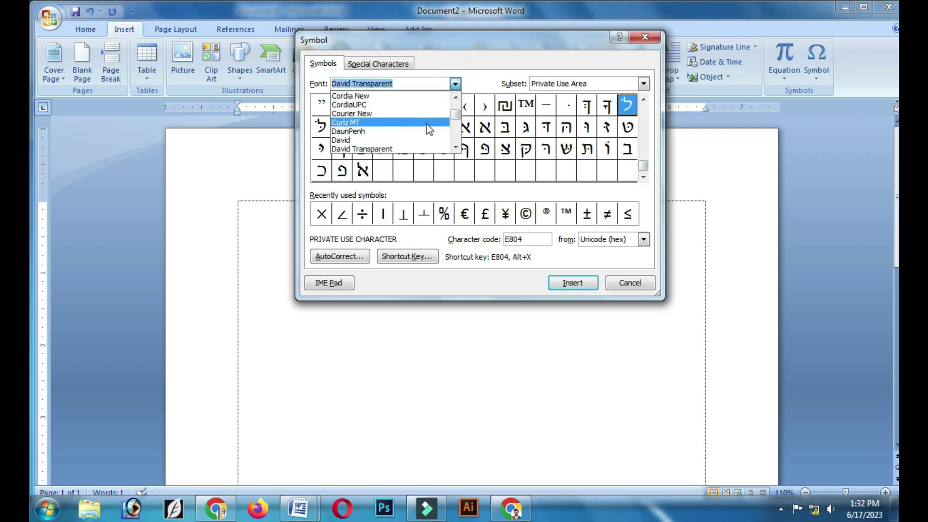
{"action": "left_click", "coordinate": [457, 97]}
{"action": "left_click", "coordinate": [456, 97]}
{"action": "left_click", "coordinate": [456, 97]}
{"action": "left_click", "coordinate": [456, 97]}
{"action": "left_click", "coordinate": [456, 97]}
{"action": "left_click", "coordinate": [456, 96]}
{"action": "left_click", "coordinate": [456, 96]}
{"action": "left_click", "coordinate": [456, 96]}
{"action": "left_click", "coordinate": [457, 97]}
{"action": "left_click", "coordinate": [457, 97]}
{"action": "left_click", "coordinate": [456, 97]}
{"action": "left_click", "coordinate": [456, 96]}
{"action": "left_click", "coordinate": [456, 97]}
{"action": "left_click", "coordinate": [457, 97]}
{"action": "left_click", "coordinate": [456, 97]}
{"action": "left_click", "coordinate": [456, 97]}
{"action": "left_click", "coordinate": [456, 97]}
{"action": "left_click", "coordinate": [457, 97]}
{"action": "left_click", "coordinate": [457, 97]}
{"action": "left_click", "coordinate": [457, 97]}
{"action": "left_click", "coordinate": [457, 96]}
{"action": "left_click", "coordinate": [457, 96]}
{"action": "left_click", "coordinate": [456, 96]}
{"action": "left_click", "coordinate": [457, 97]}
{"action": "left_click", "coordinate": [457, 96]}
{"action": "left_click", "coordinate": [456, 97]}
{"action": "left_click", "coordinate": [456, 96]}
{"action": "left_click", "coordinate": [457, 97]}
{"action": "left_click", "coordinate": [456, 97]}
{"action": "left_click", "coordinate": [457, 97]}
{"action": "left_click", "coordinate": [456, 97]}
{"action": "left_click", "coordinate": [457, 96]}
{"action": "left_click", "coordinate": [457, 97]}
{"action": "left_click", "coordinate": [456, 97]}
{"action": "left_click", "coordinate": [456, 97]}
{"action": "left_click", "coordinate": [457, 97]}
{"action": "left_click", "coordinate": [457, 96]}
{"action": "left_click", "coordinate": [457, 97]}
{"action": "left_click", "coordinate": [457, 96]}
{"action": "left_click", "coordinate": [456, 97]}
{"action": "left_click", "coordinate": [456, 96]}
{"action": "left_click", "coordinate": [457, 97]}
{"action": "left_click", "coordinate": [456, 97]}
{"action": "left_click", "coordinate": [456, 96]}
{"action": "left_click", "coordinate": [457, 96]}
{"action": "left_click", "coordinate": [457, 96]}
{"action": "left_click", "coordinate": [457, 96]}
{"action": "left_click", "coordinate": [456, 97]}
{"action": "left_click", "coordinate": [456, 96]}
{"action": "left_click", "coordinate": [456, 97]}
{"action": "left_click", "coordinate": [456, 97]}
{"action": "left_click", "coordinate": [456, 97]}
{"action": "left_click", "coordinate": [456, 96]}
{"action": "left_click", "coordinate": [457, 96]}
{"action": "left_click", "coordinate": [456, 97]}
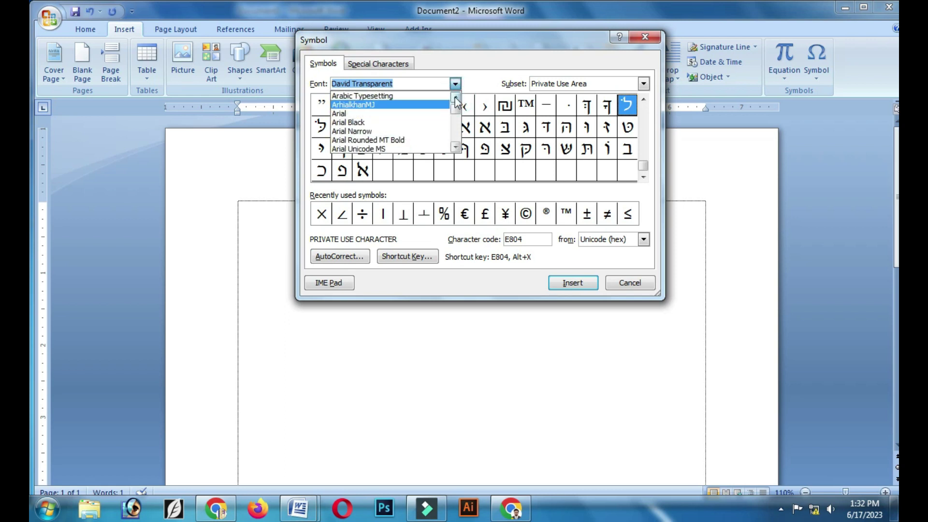
{"action": "left_click", "coordinate": [456, 97]}
{"action": "left_click", "coordinate": [456, 97]}
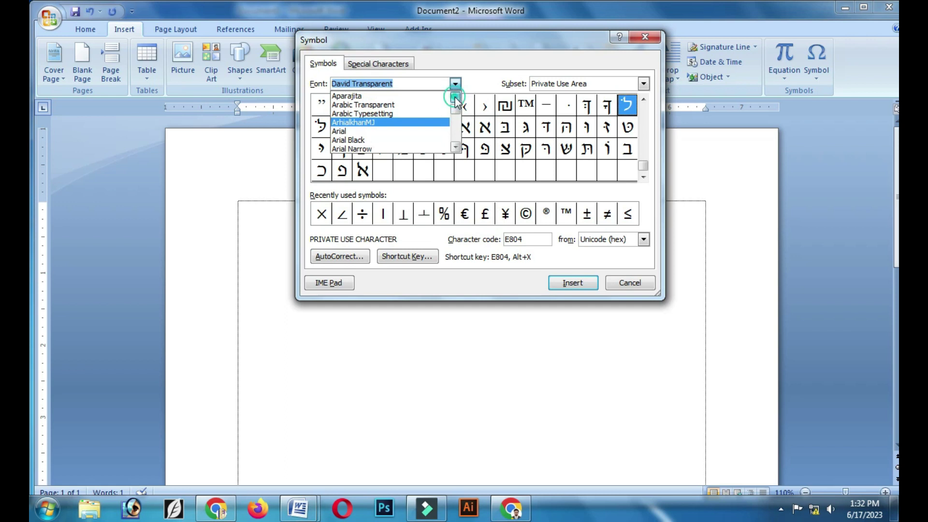
{"action": "left_click", "coordinate": [353, 113]}
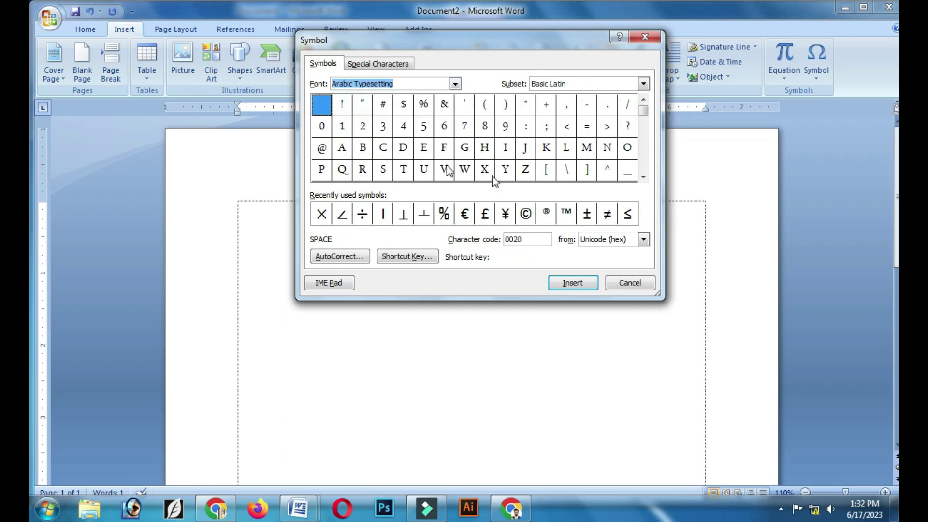
- Browse the Arabic Typesetting symbols, examine several Arabic letters such as Qaf and Dal, and close the symbol set without inserting any
{"action": "left_click", "coordinate": [643, 178]}
{"action": "left_click", "coordinate": [643, 178]}
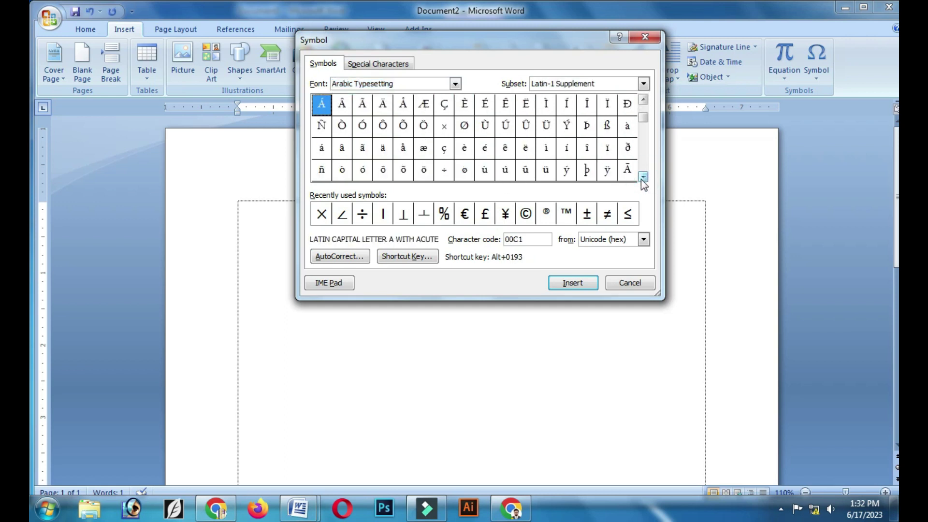
{"action": "left_click", "coordinate": [643, 177]}
{"action": "left_click", "coordinate": [643, 178]}
{"action": "left_click", "coordinate": [643, 178]}
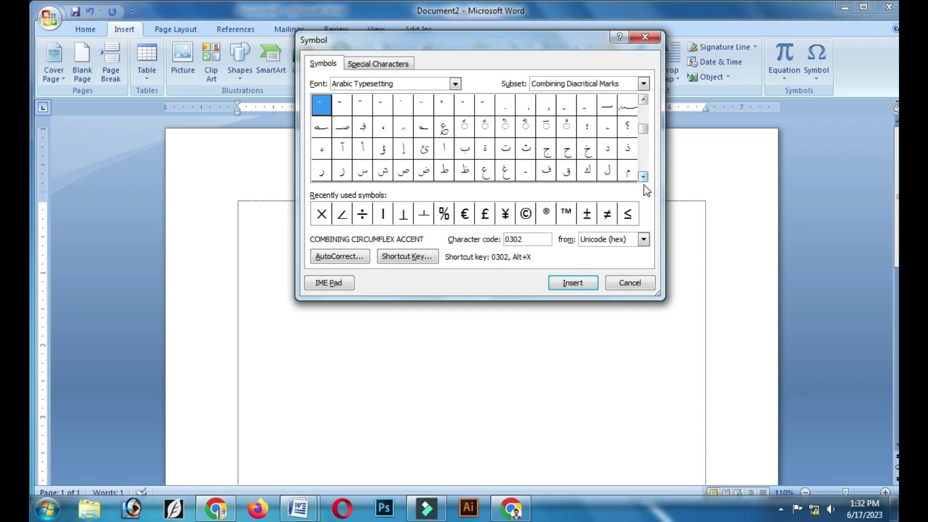
{"action": "left_click", "coordinate": [426, 156]}
{"action": "left_click", "coordinate": [506, 170]}
{"action": "left_click", "coordinate": [559, 172]}
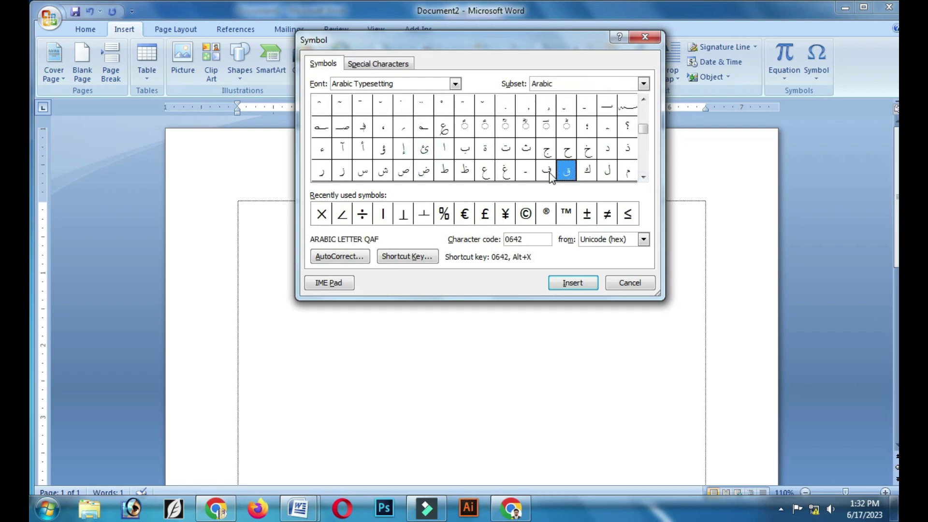
{"action": "left_click", "coordinate": [383, 149]}
{"action": "left_click", "coordinate": [587, 170]}
{"action": "left_click", "coordinate": [608, 170]}
{"action": "left_click", "coordinate": [626, 172]}
{"action": "left_click", "coordinate": [607, 170]}
{"action": "left_click", "coordinate": [604, 153]}
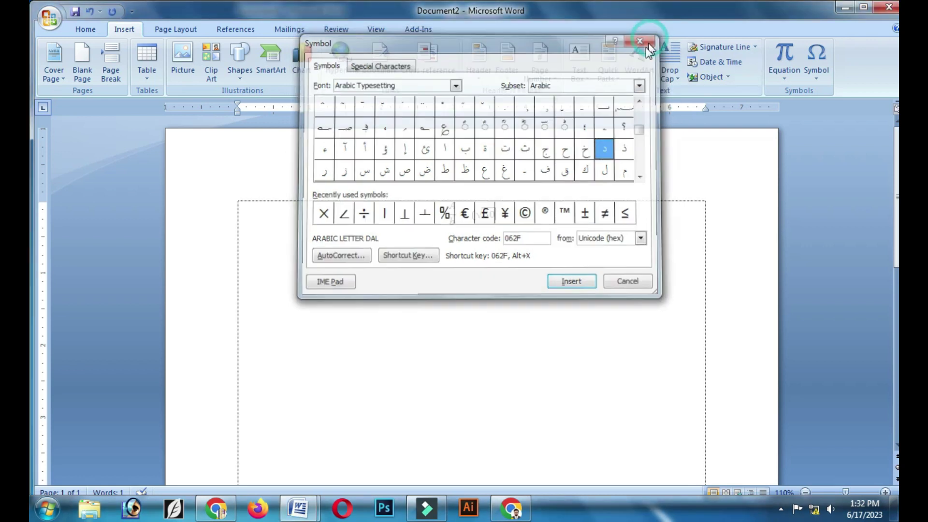
{"action": "left_click", "coordinate": [647, 39]}
{"action": "left_click", "coordinate": [176, 30]}
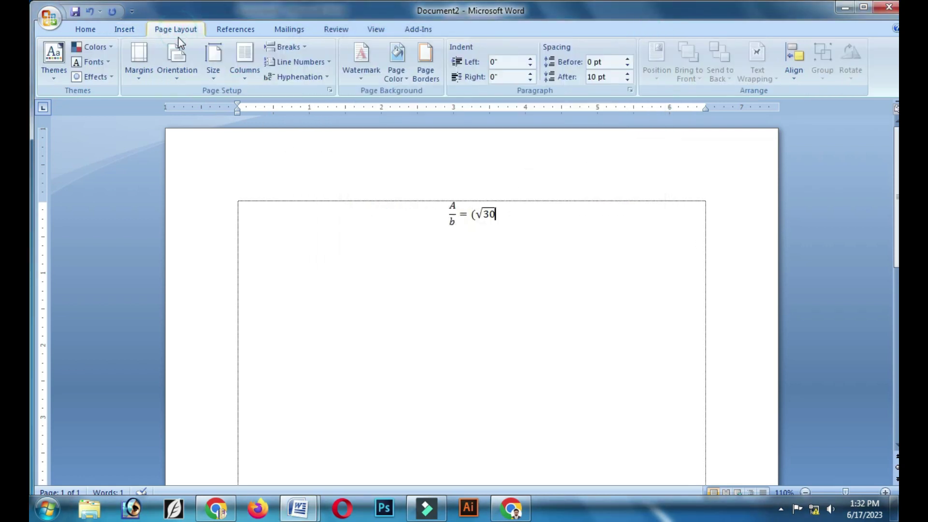